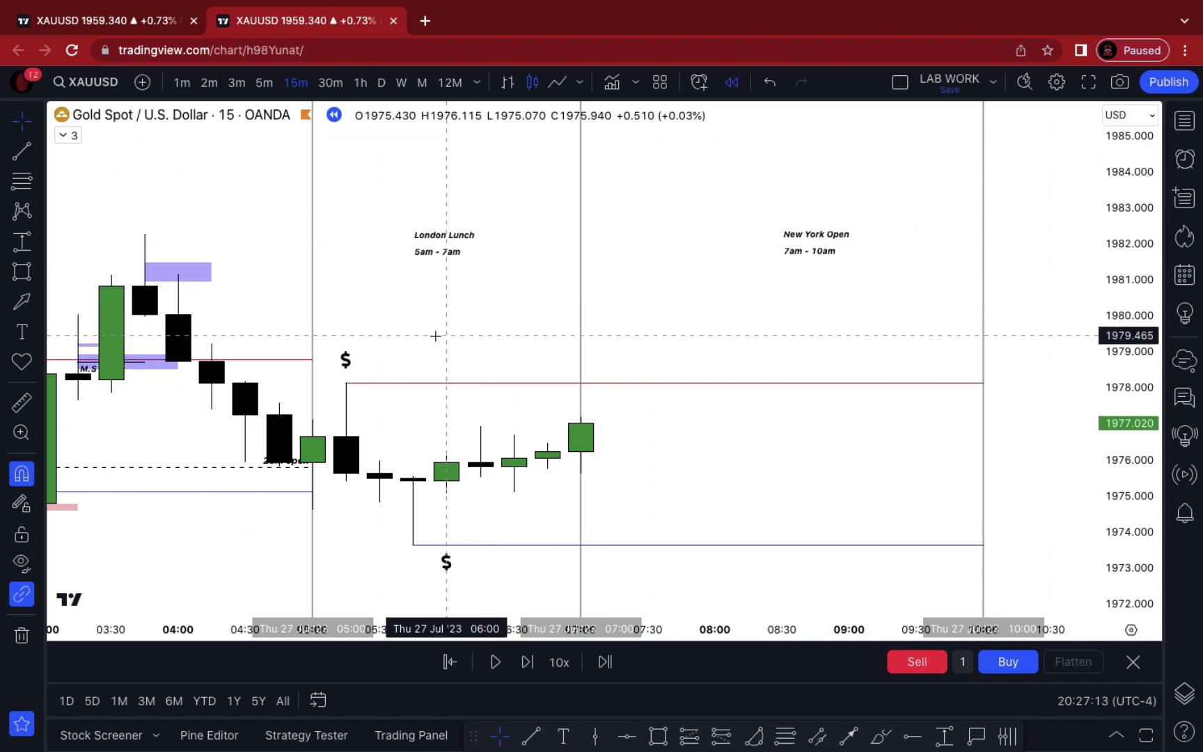
Step: Draw a red line from the 06:15 high near 1977 to 10:00, tagged with a copied $ label
drag(438, 341, 455, 326)
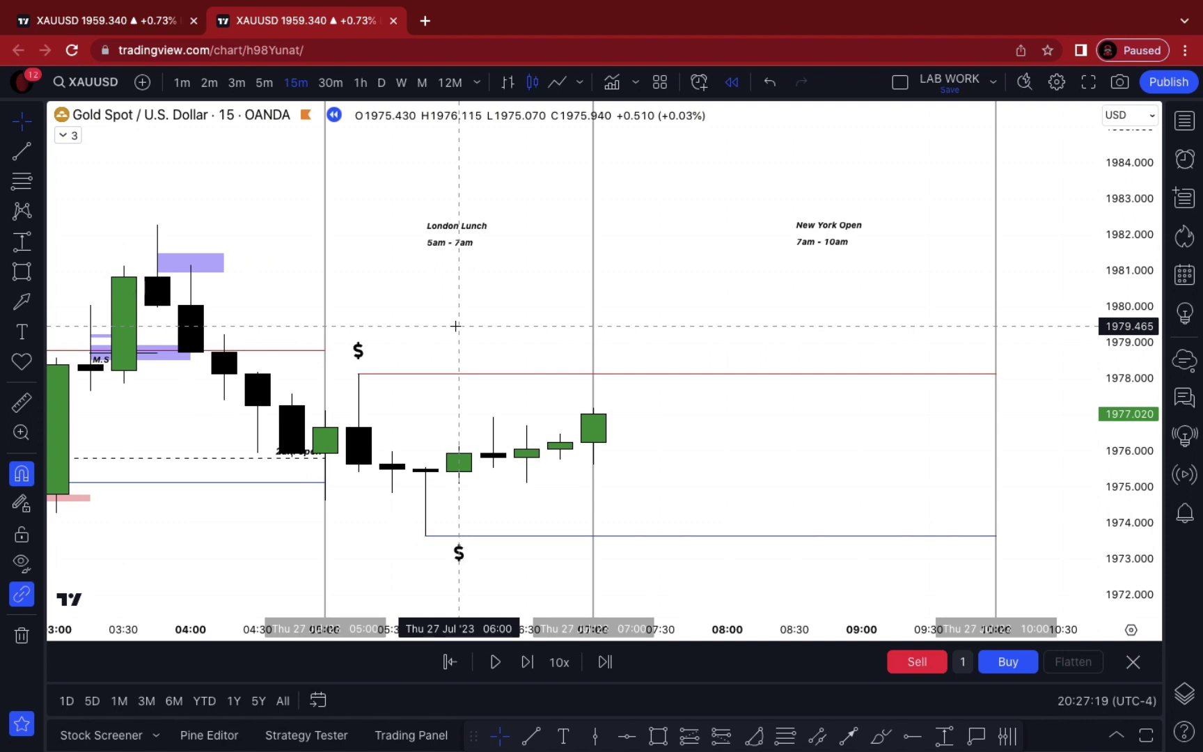
mouse_move(562, 6)
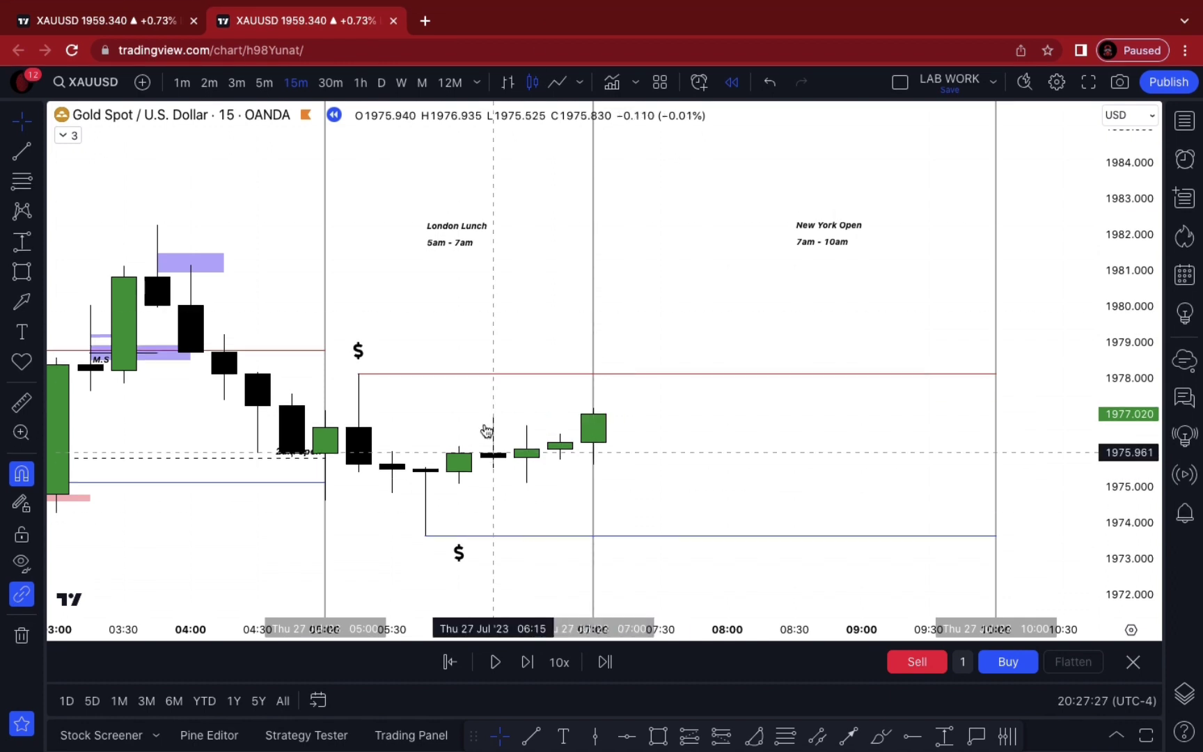
click(531, 735)
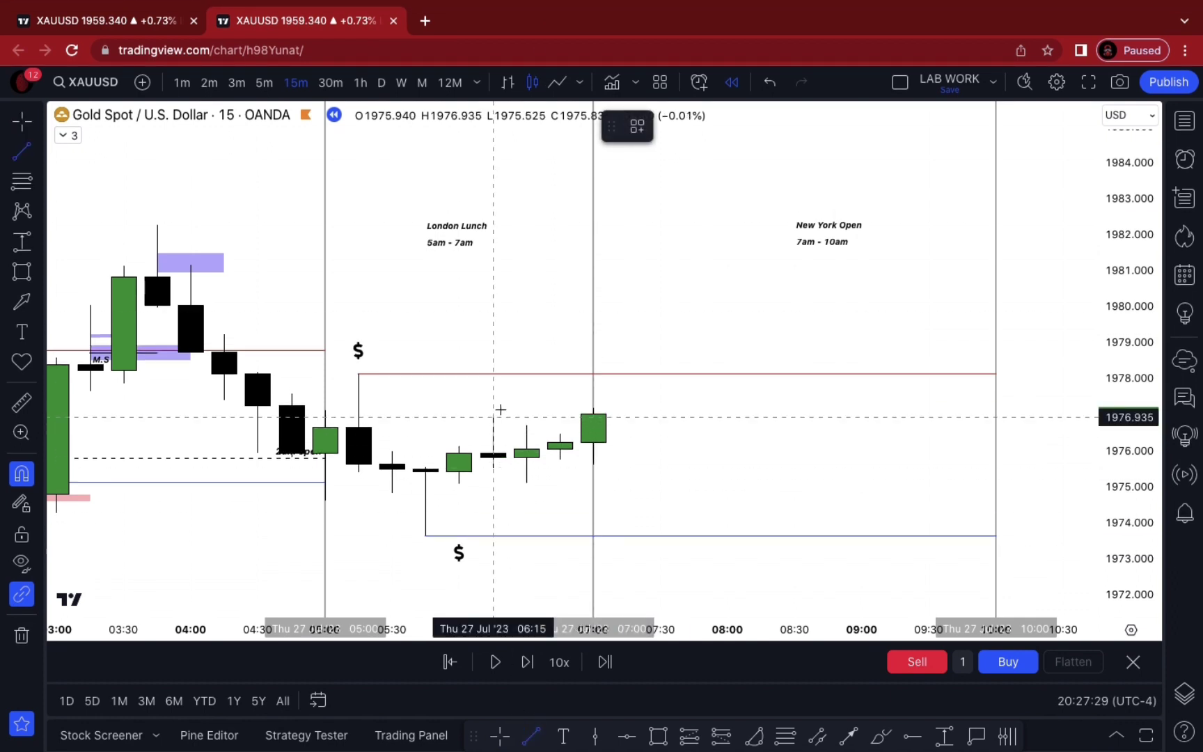
click(493, 415)
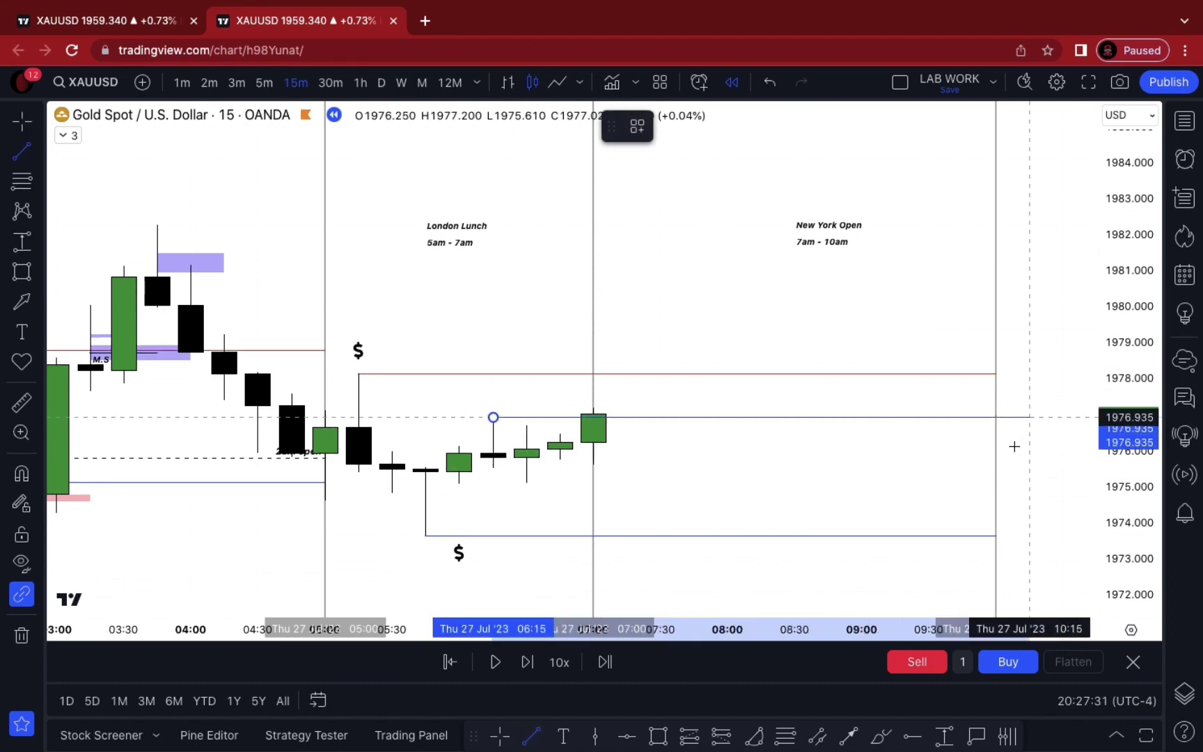
click(992, 449)
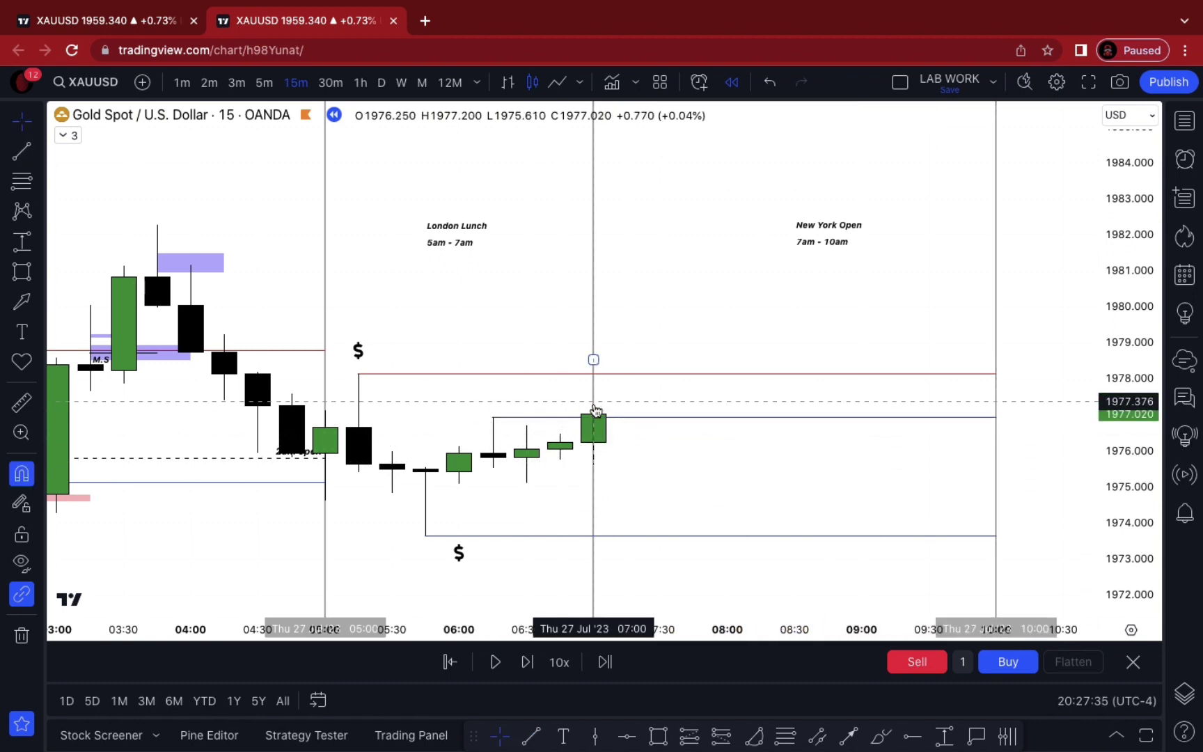
click(572, 418)
click(668, 127)
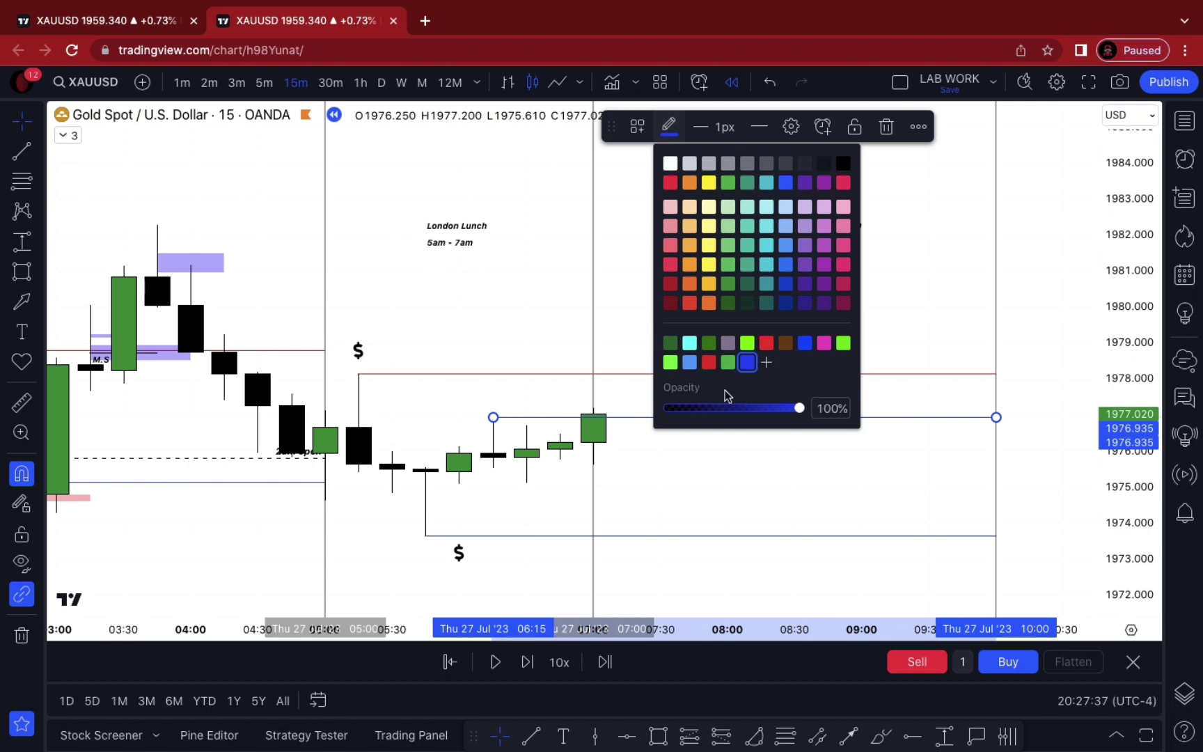
click(708, 366)
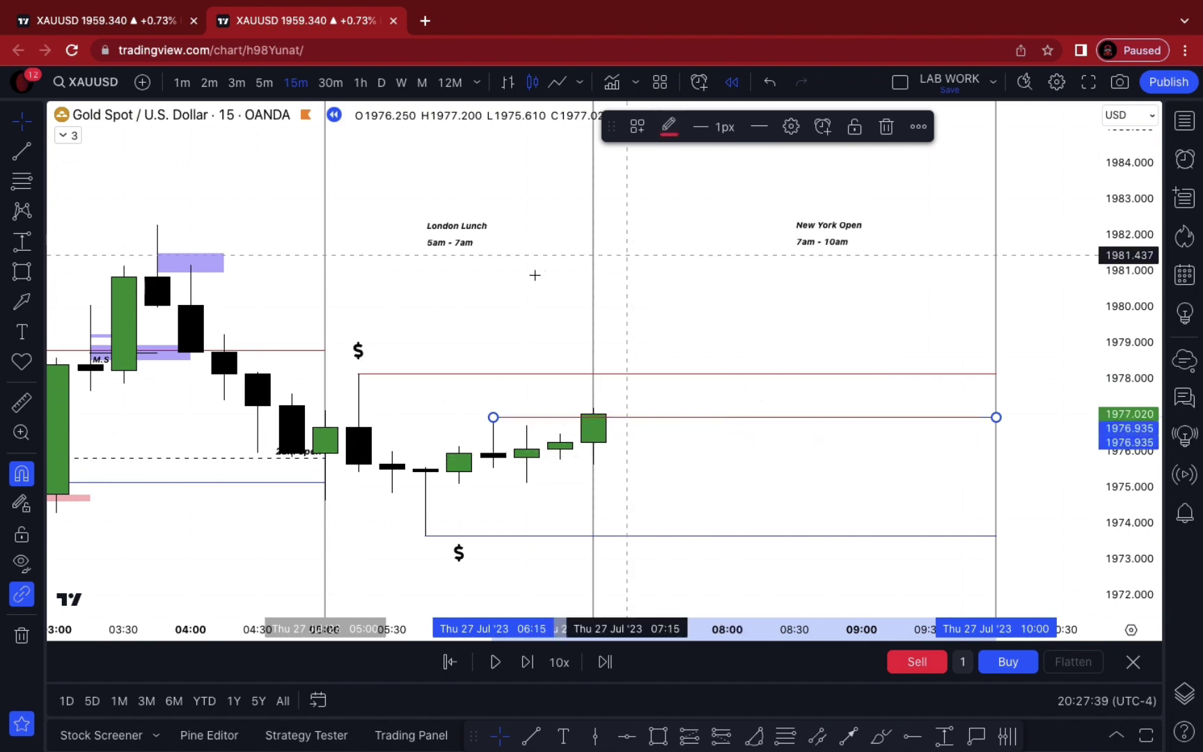
click(347, 362)
click(358, 350)
drag(358, 350, 523, 404)
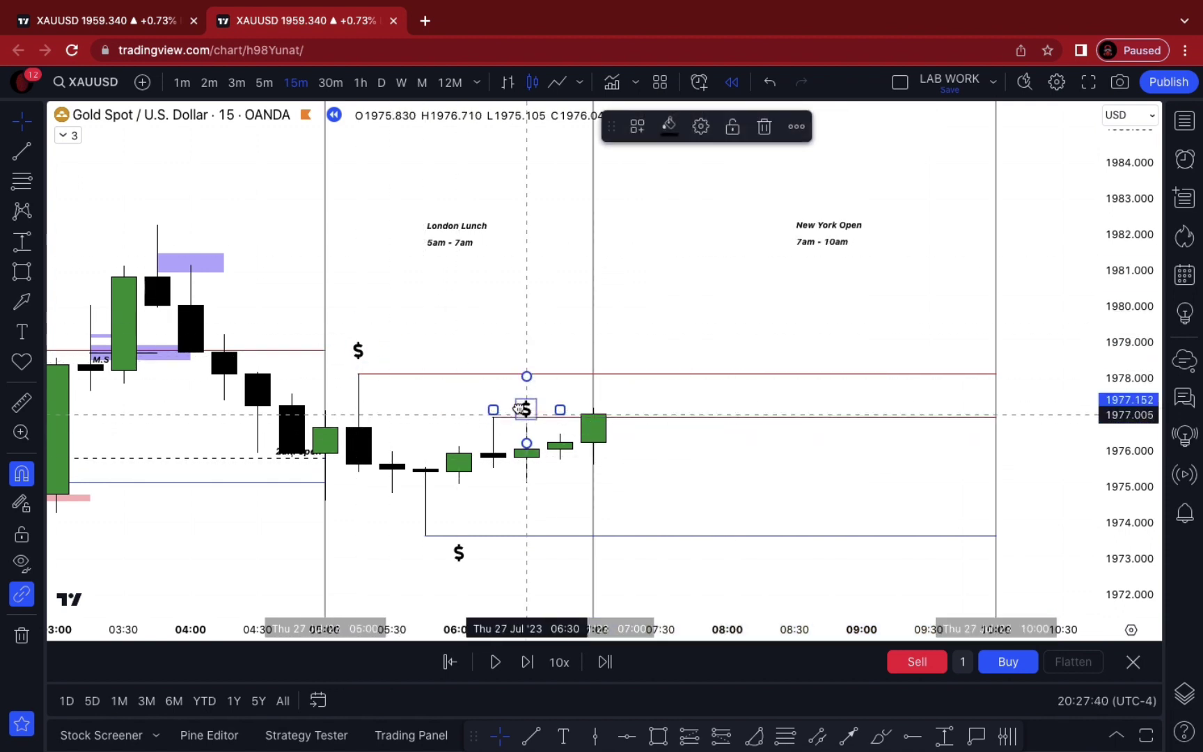
click(485, 505)
Step: Draw a blue line from the 06:30 low near 1975.1 to 10:00, with a $ label beneath it
click(524, 742)
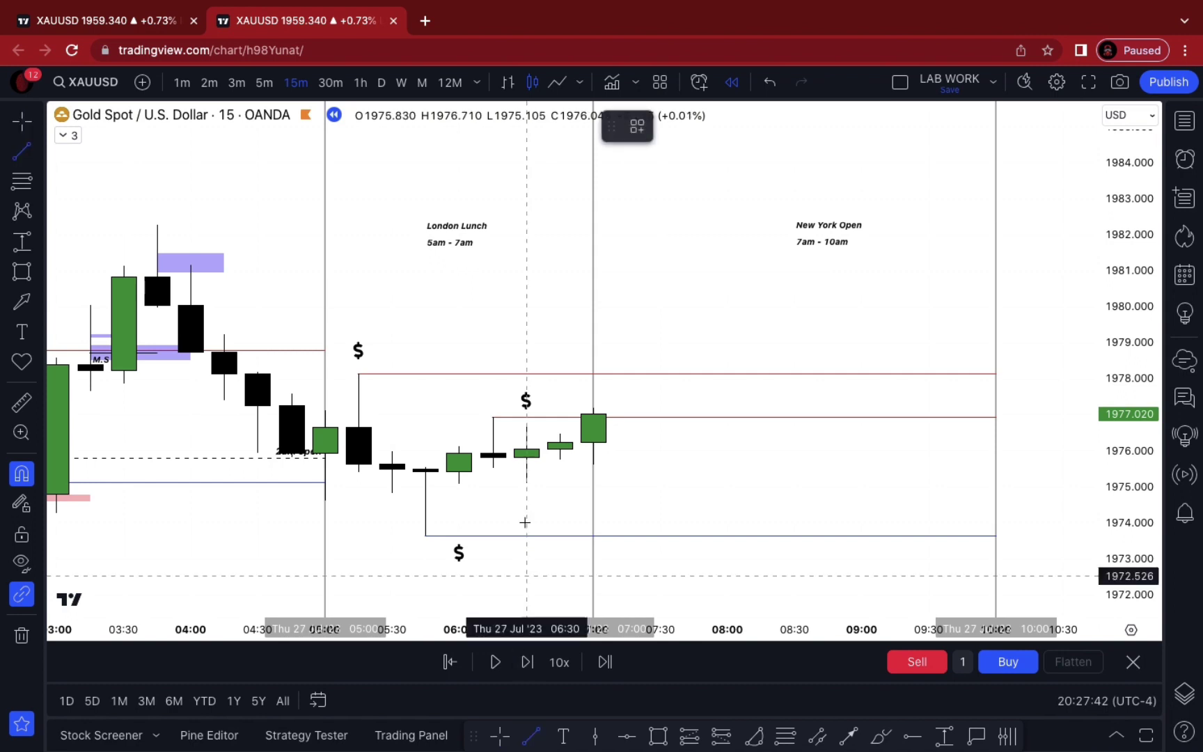
click(527, 483)
click(995, 499)
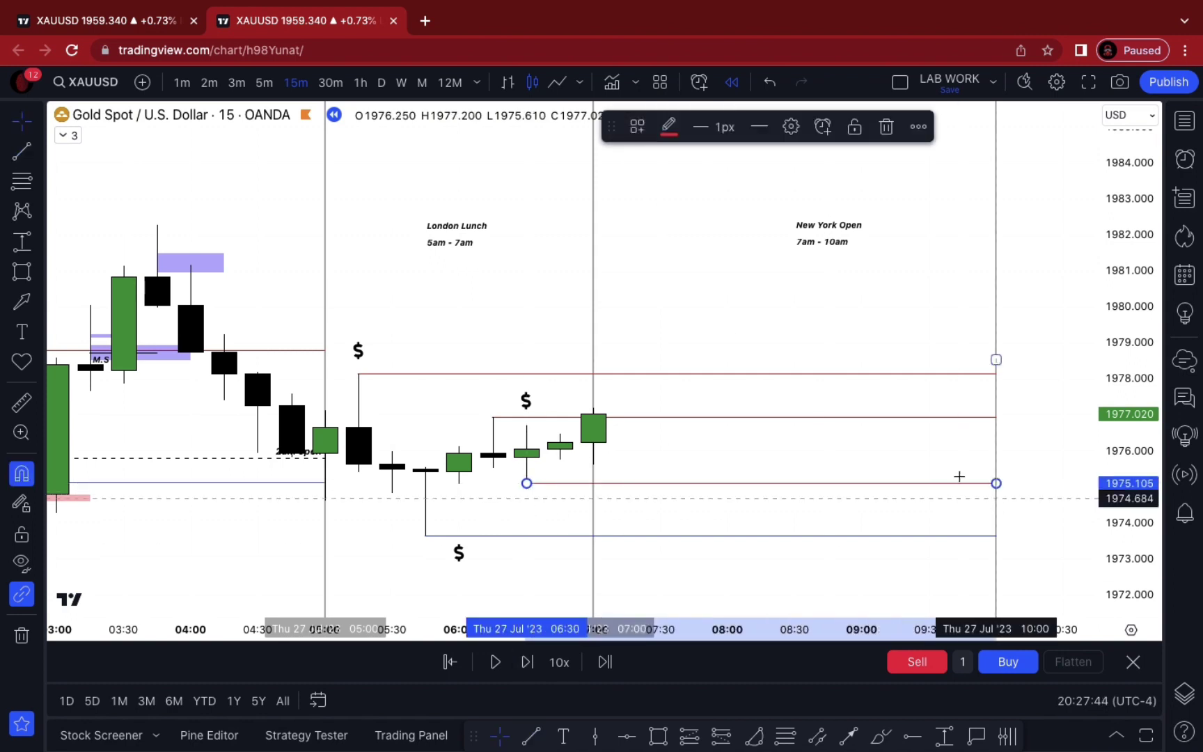
click(666, 129)
click(747, 362)
click(626, 300)
click(526, 401)
drag(527, 400, 527, 507)
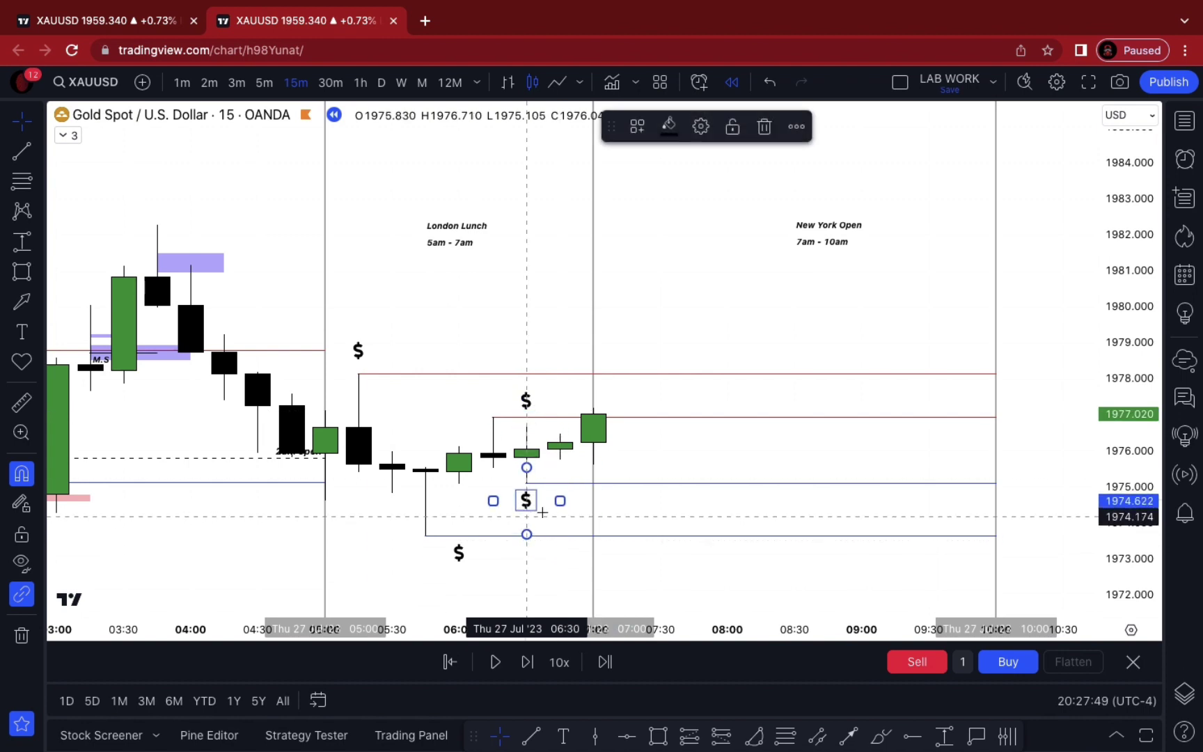
click(617, 462)
click(536, 734)
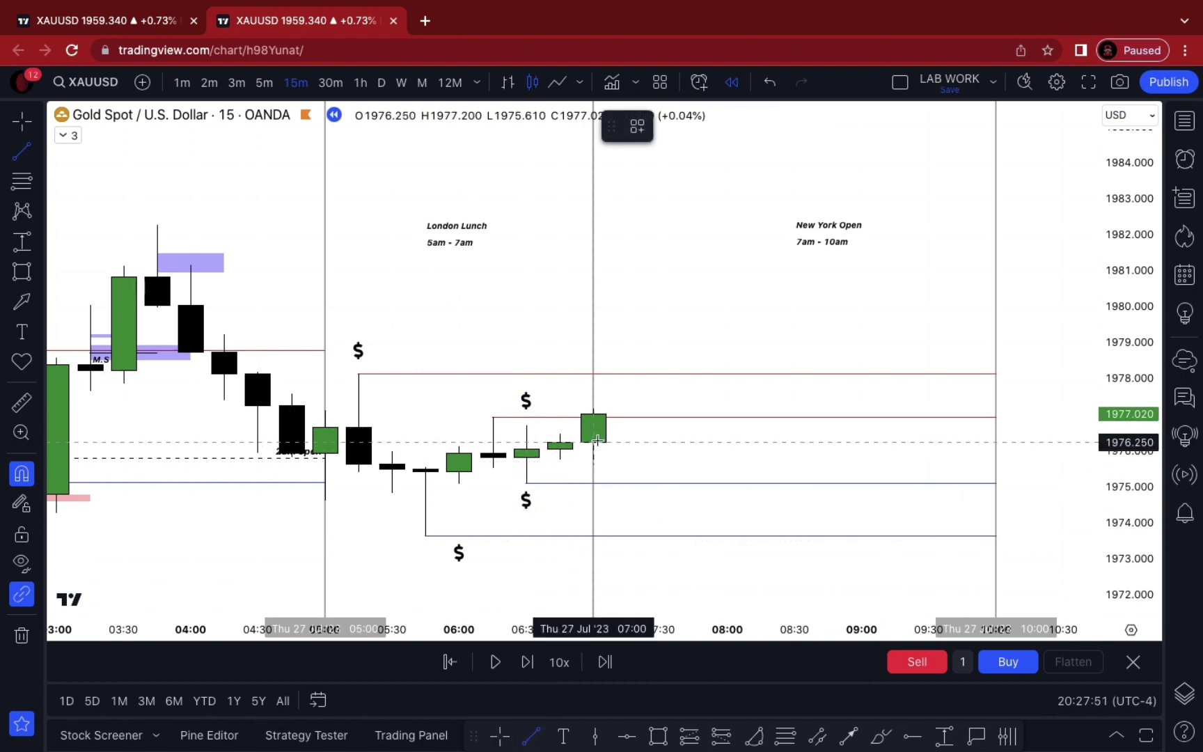
Step: Draw a black dashed line from the 07:00 open at 1976.250 to the 10:00 boundary
click(594, 441)
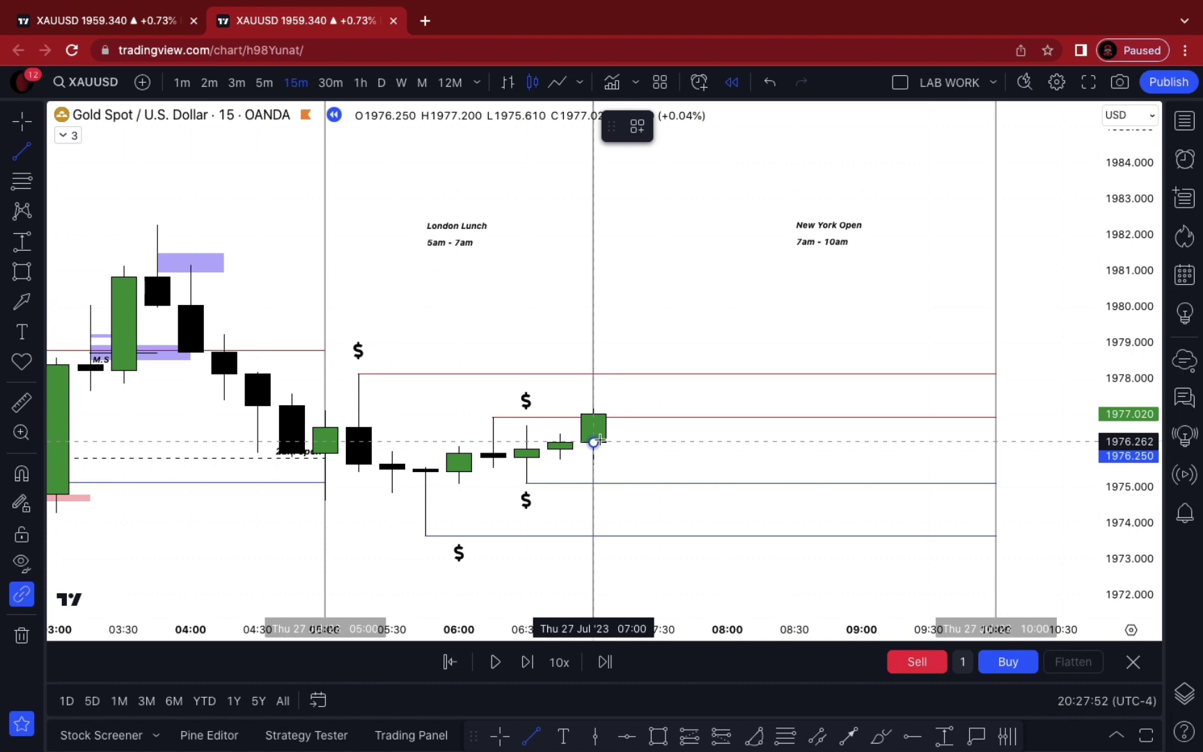
click(999, 461)
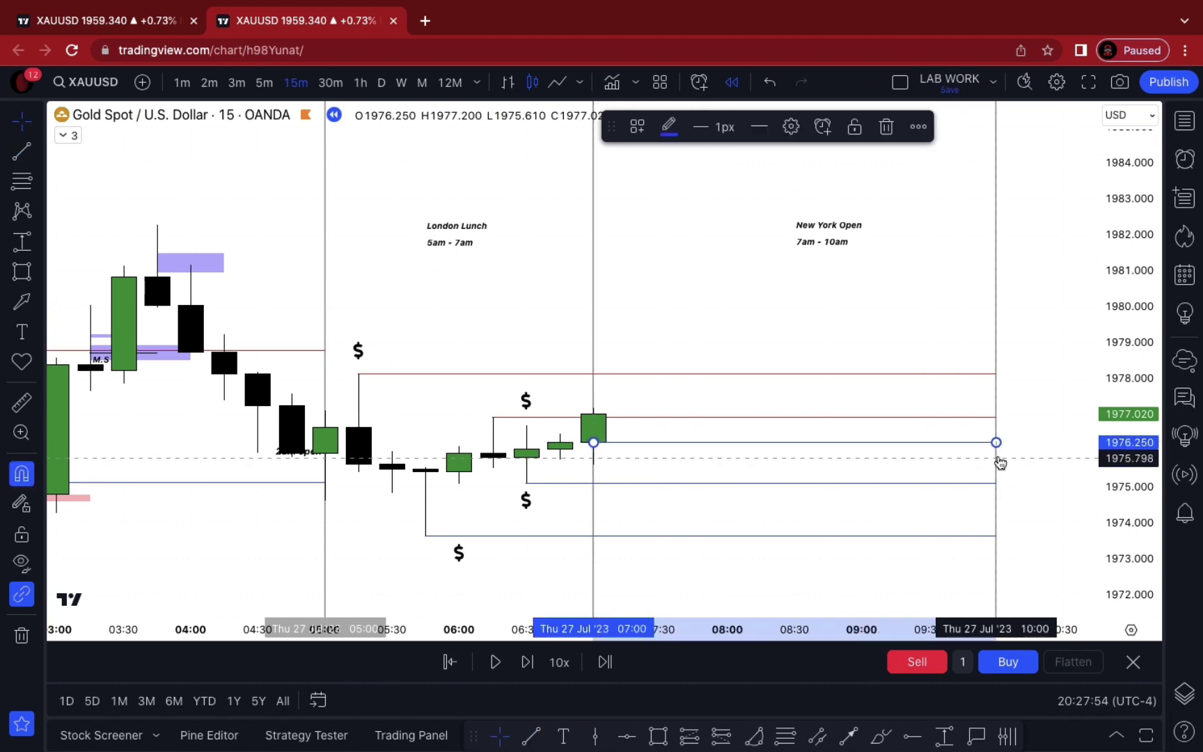
click(758, 126)
click(778, 188)
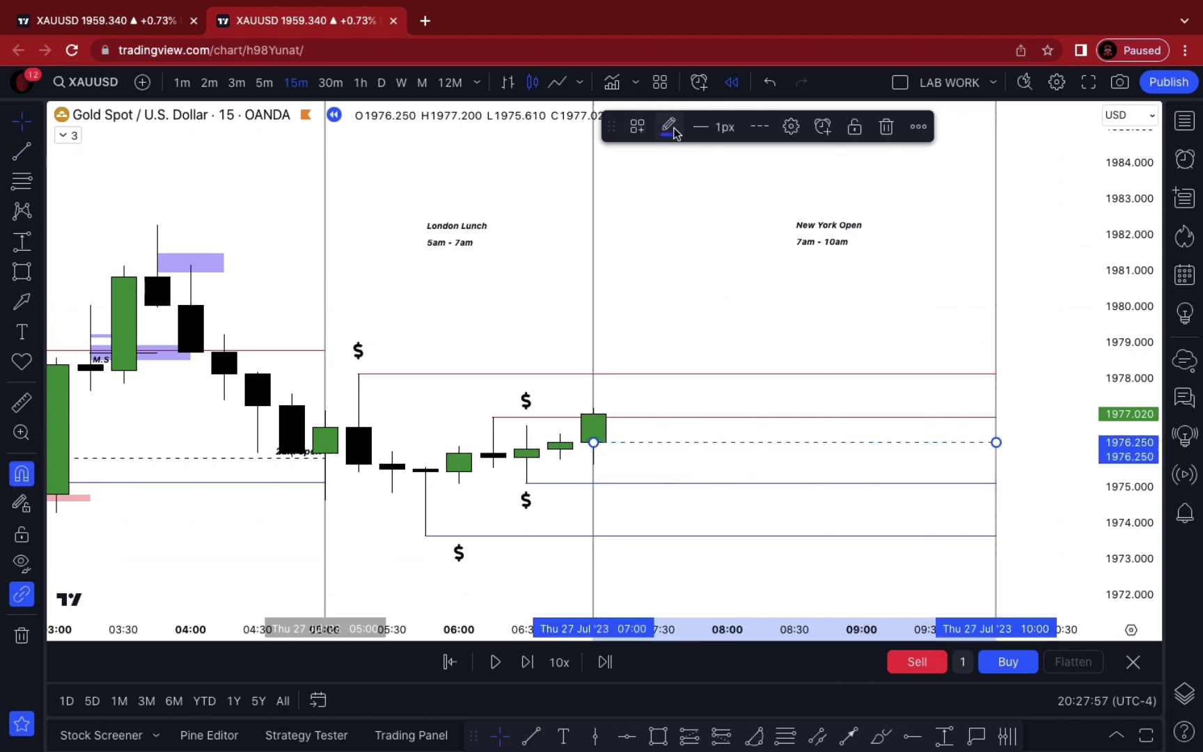
click(668, 126)
click(842, 165)
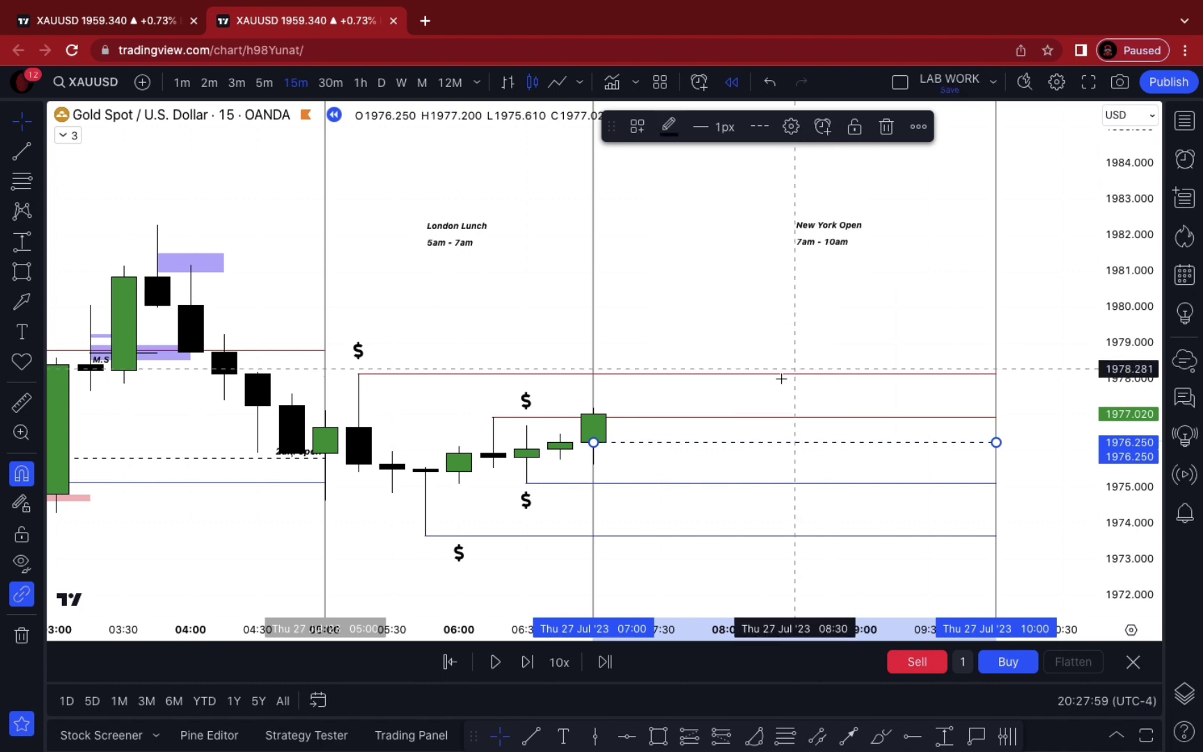
Step: Label the dashed line '7am', positioned Top and Right
double_click(760, 442)
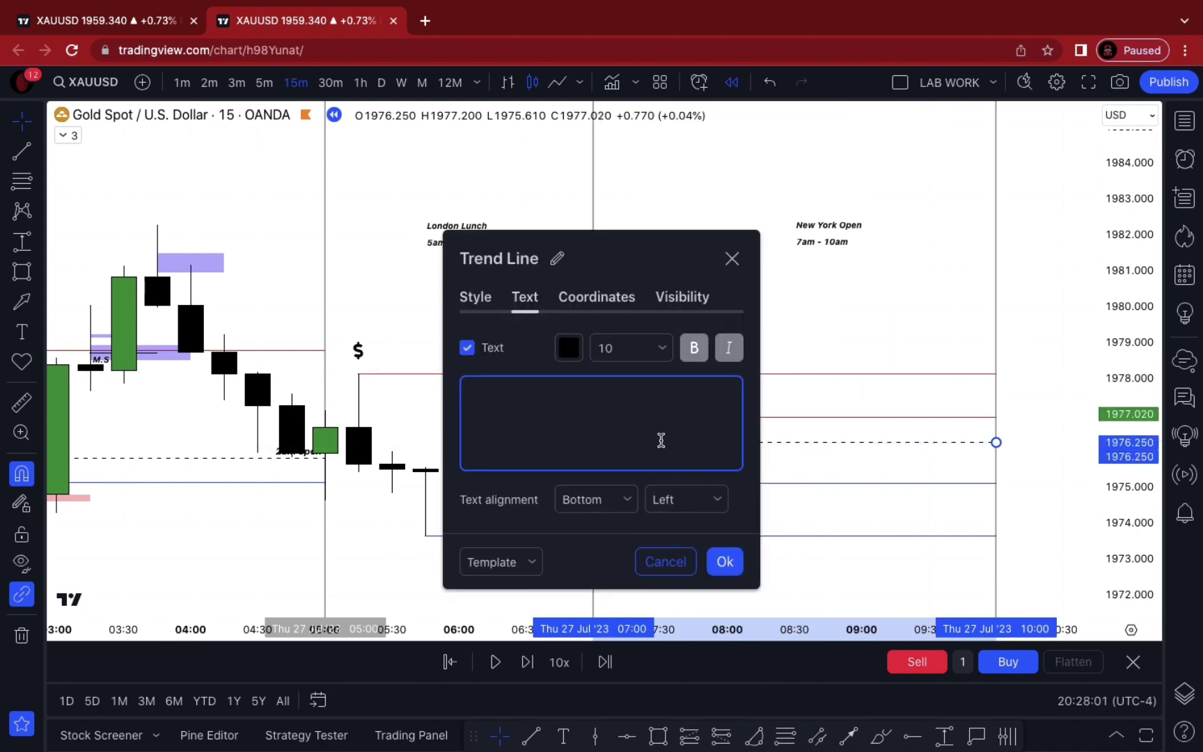
click(612, 499)
click(581, 529)
click(686, 499)
click(672, 583)
click(724, 561)
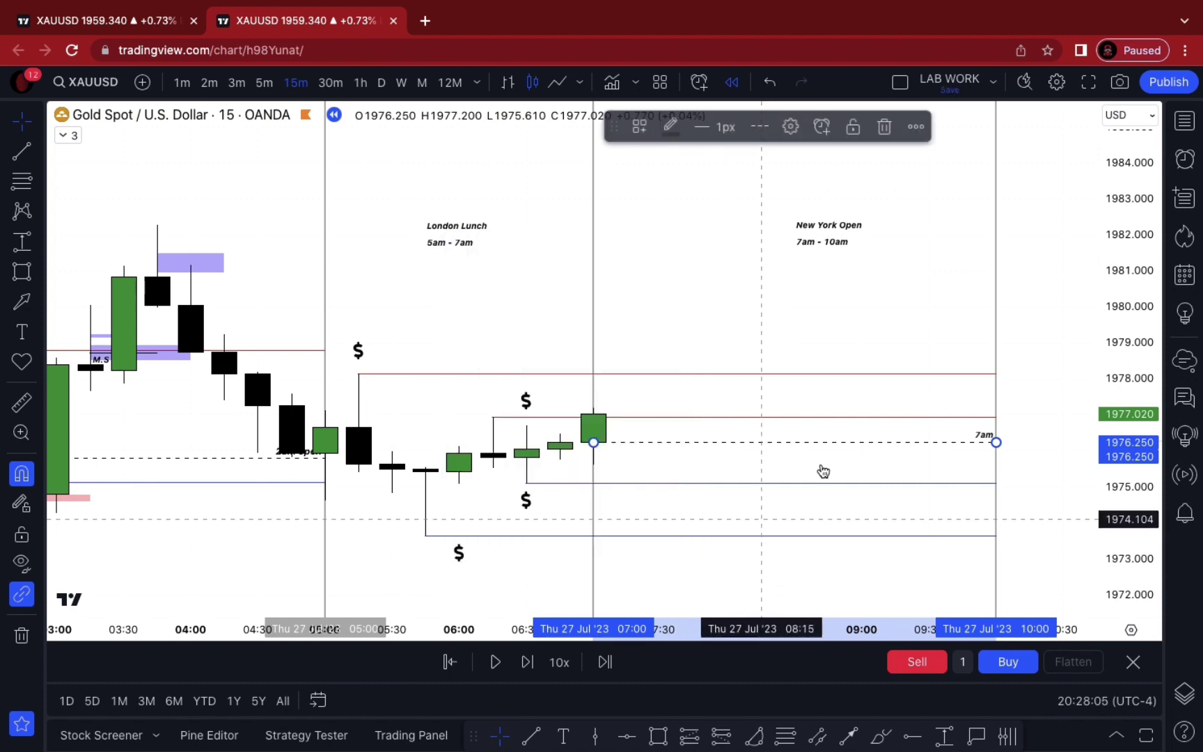
click(833, 459)
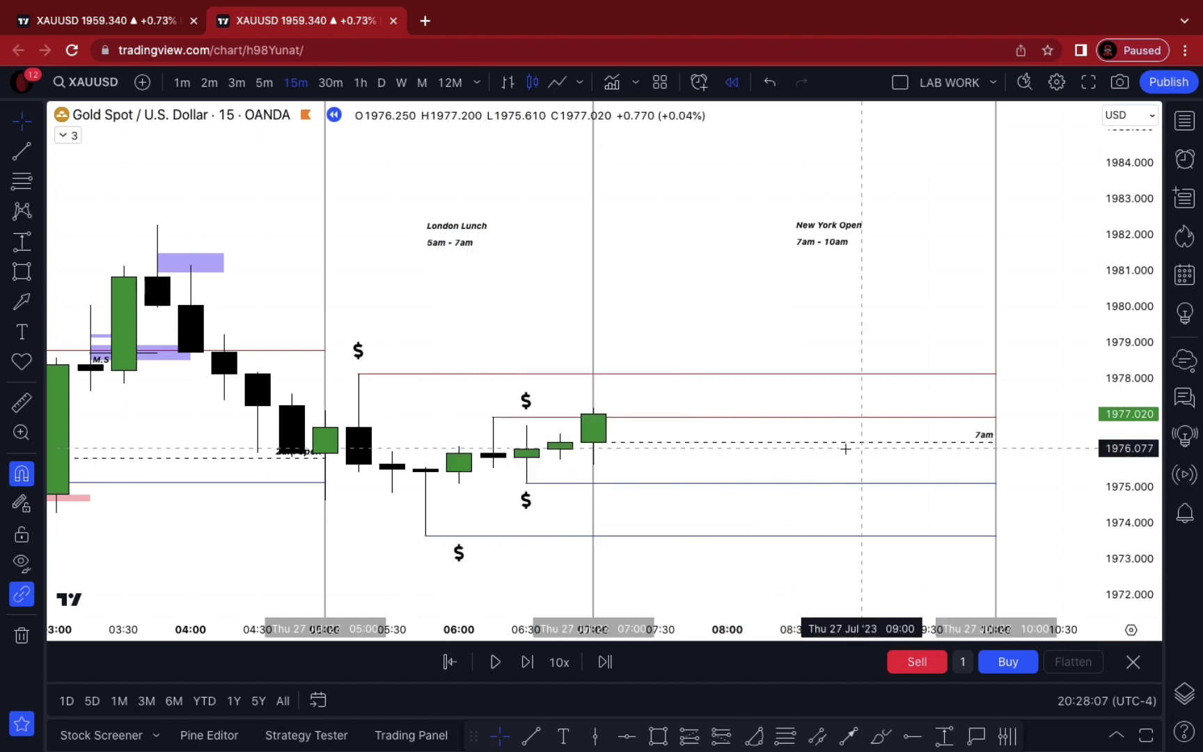
Step: Move the upper $ label left toward the 06:15 candle
mouse_move(1129, 543)
mouse_down()
mouse_move(1128, 506)
mouse_move(1120, 527)
mouse_up()
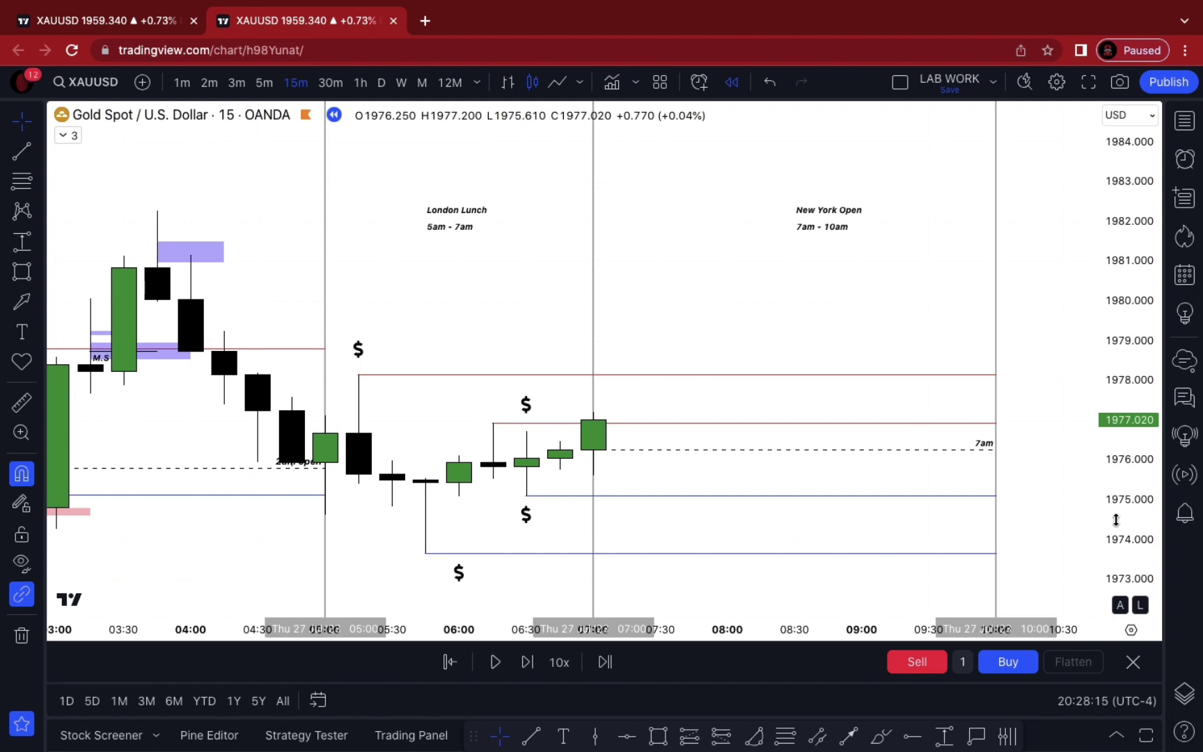
click(528, 407)
drag(530, 411, 496, 407)
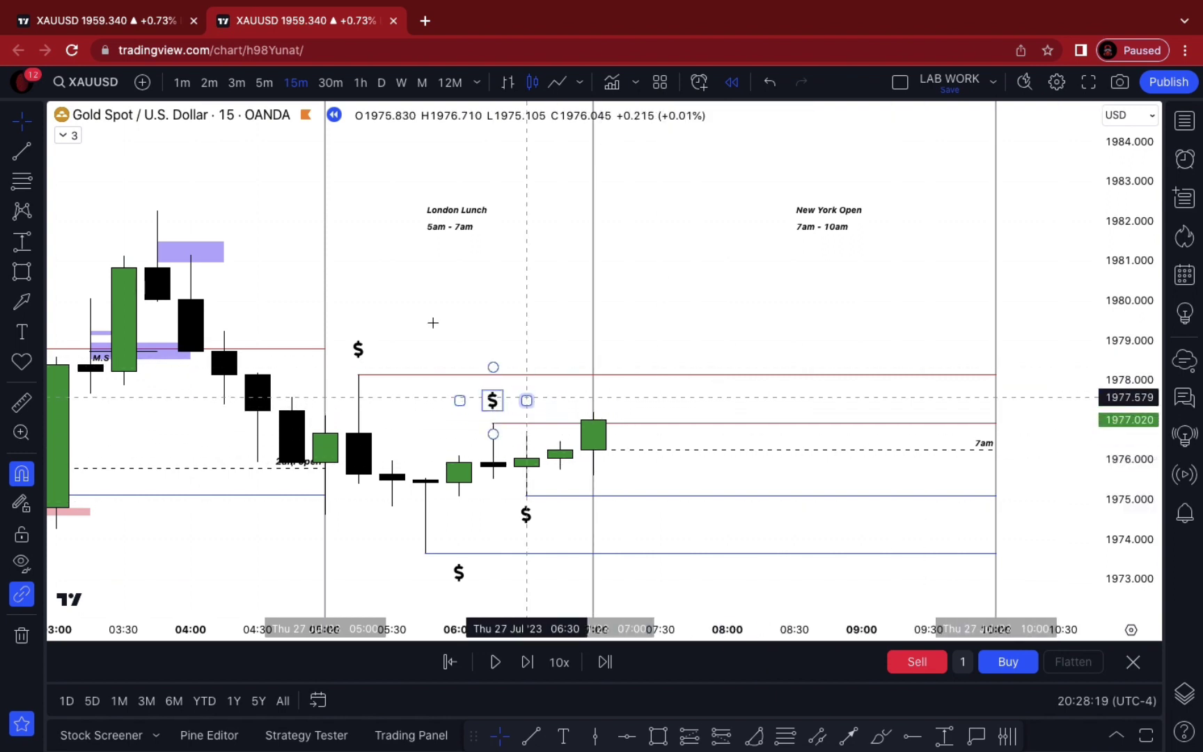
Step: Switch gold to 1-minute candles, zoom out, and pause the replay at the 07:25 drop
click(181, 84)
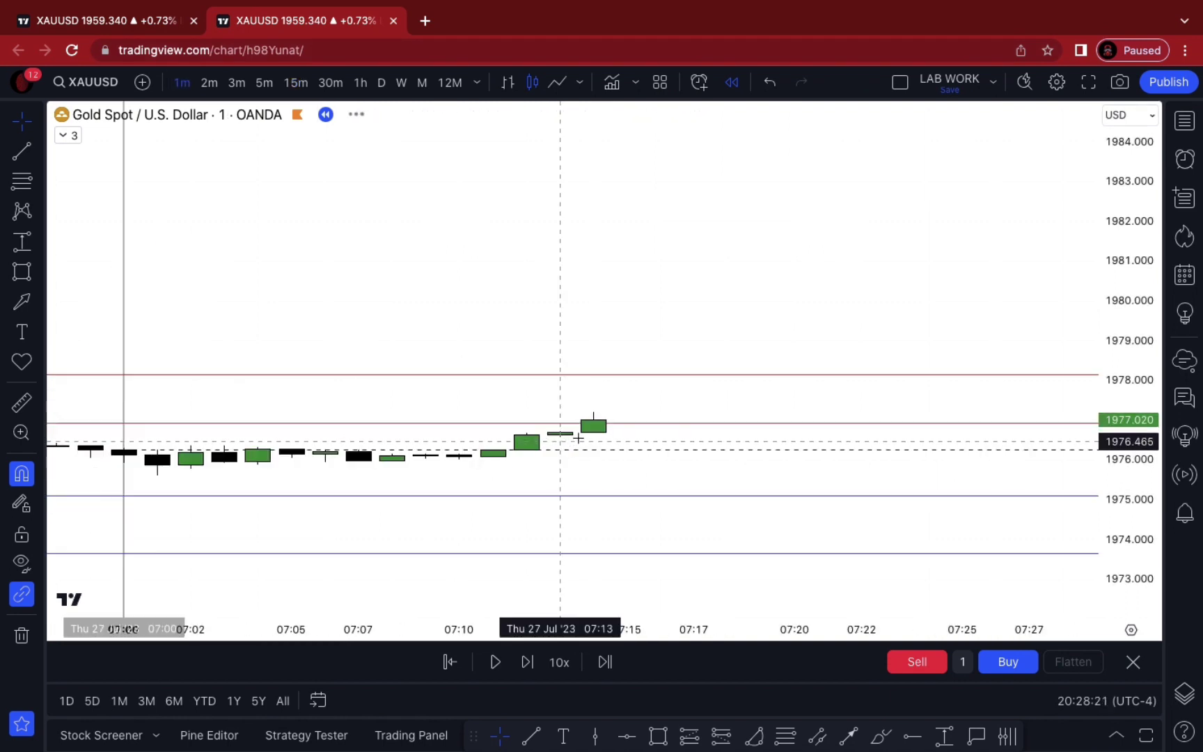
scroll(791, 432, down, 3)
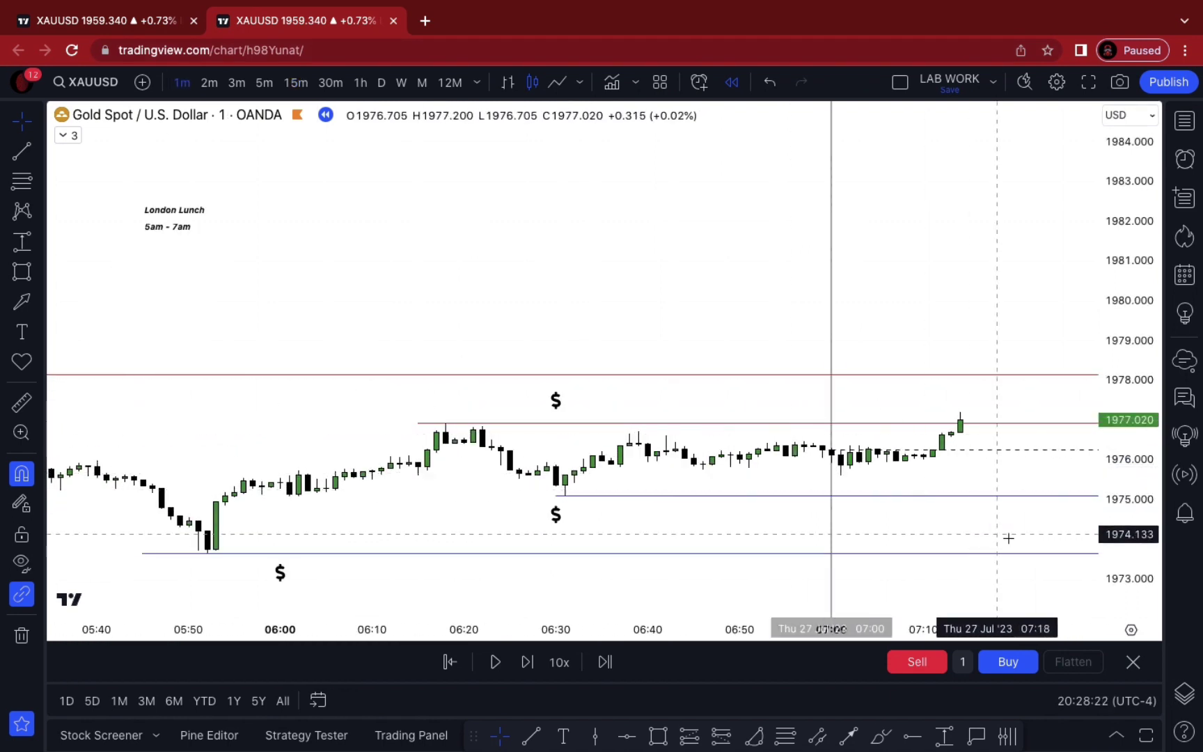
drag(945, 473, 872, 472)
drag(1031, 558, 691, 275)
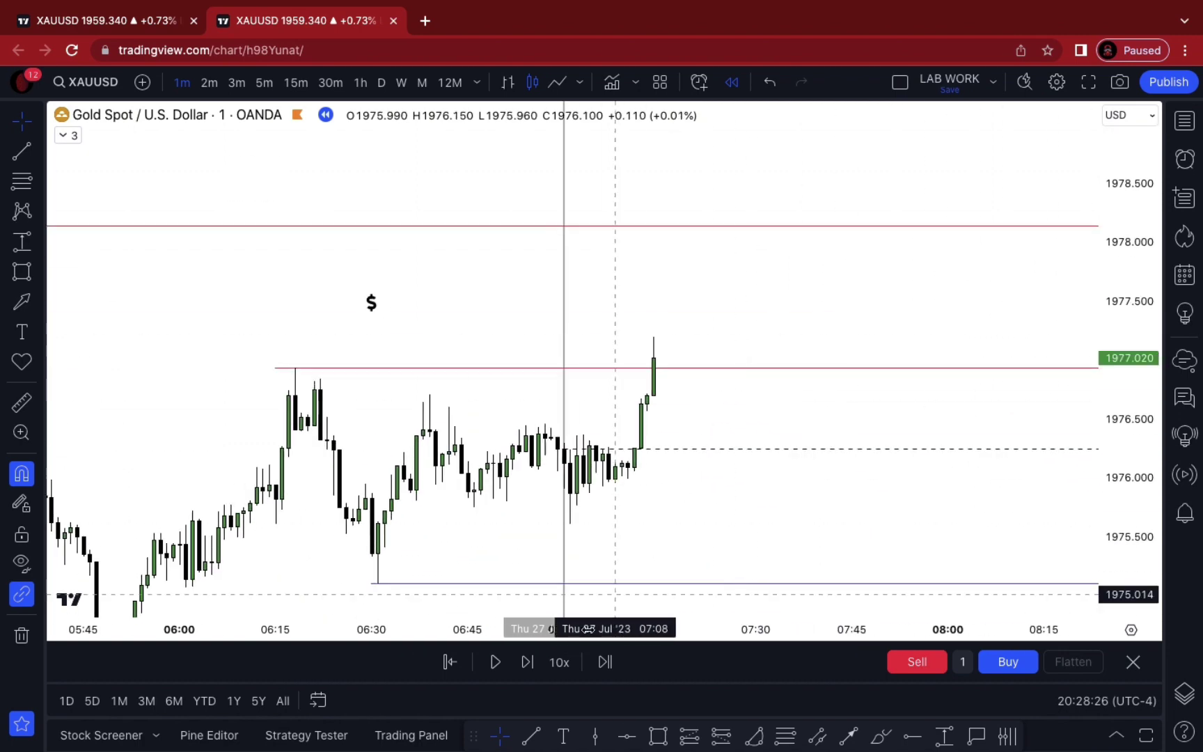
click(504, 668)
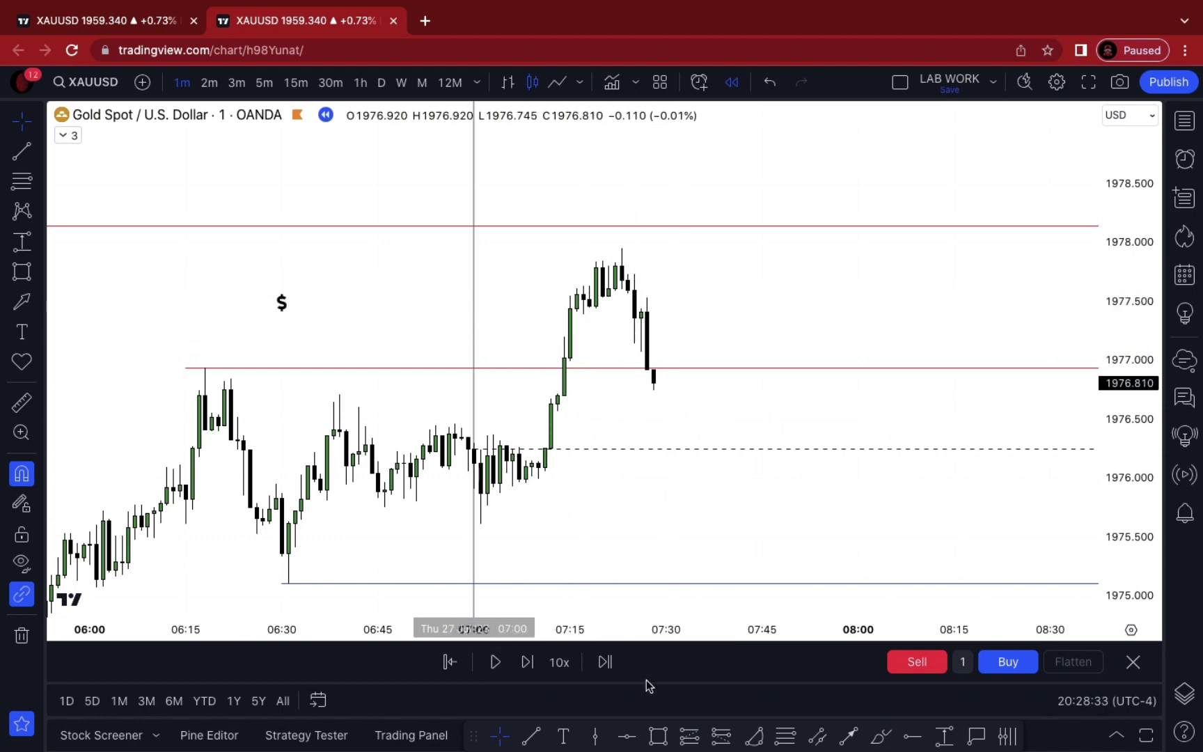
Step: Mark the 07:25 drop with a purple zone to about 07:47 and lower the $ onto the high line
mouse_move(627, 294)
mouse_down()
mouse_move(636, 307)
mouse_move(794, 301)
mouse_up()
click(787, 397)
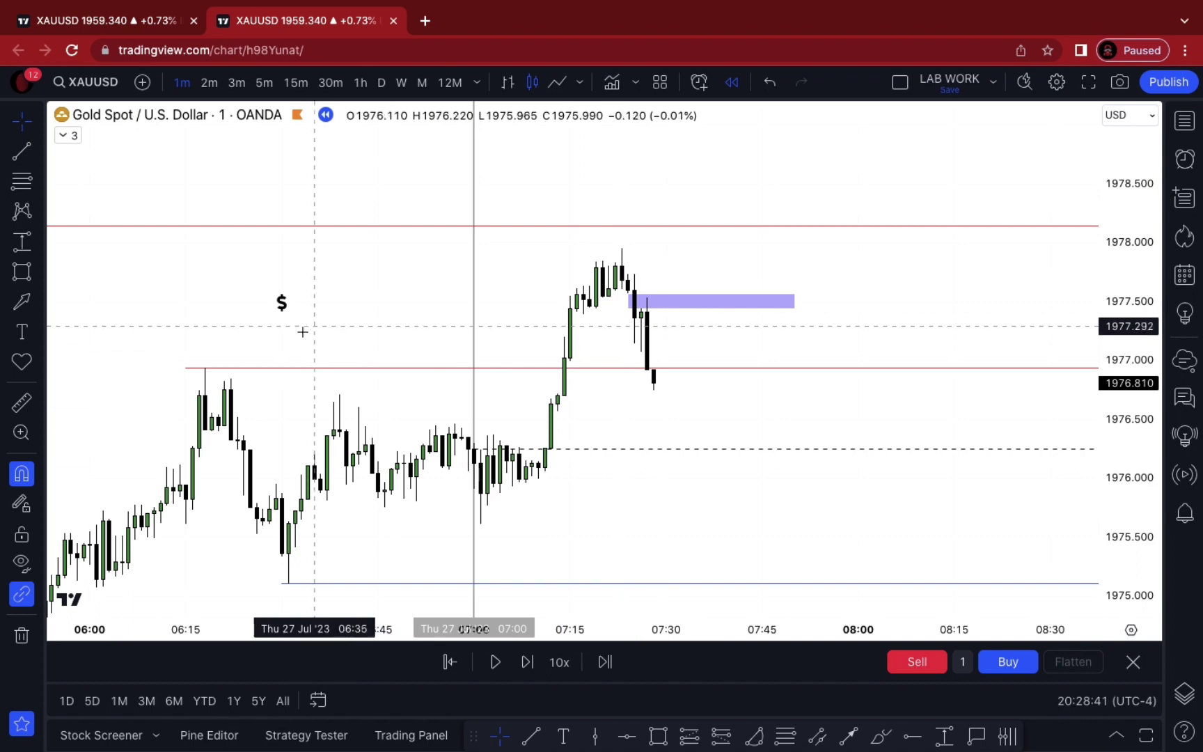
click(281, 302)
drag(282, 302, 274, 351)
click(375, 327)
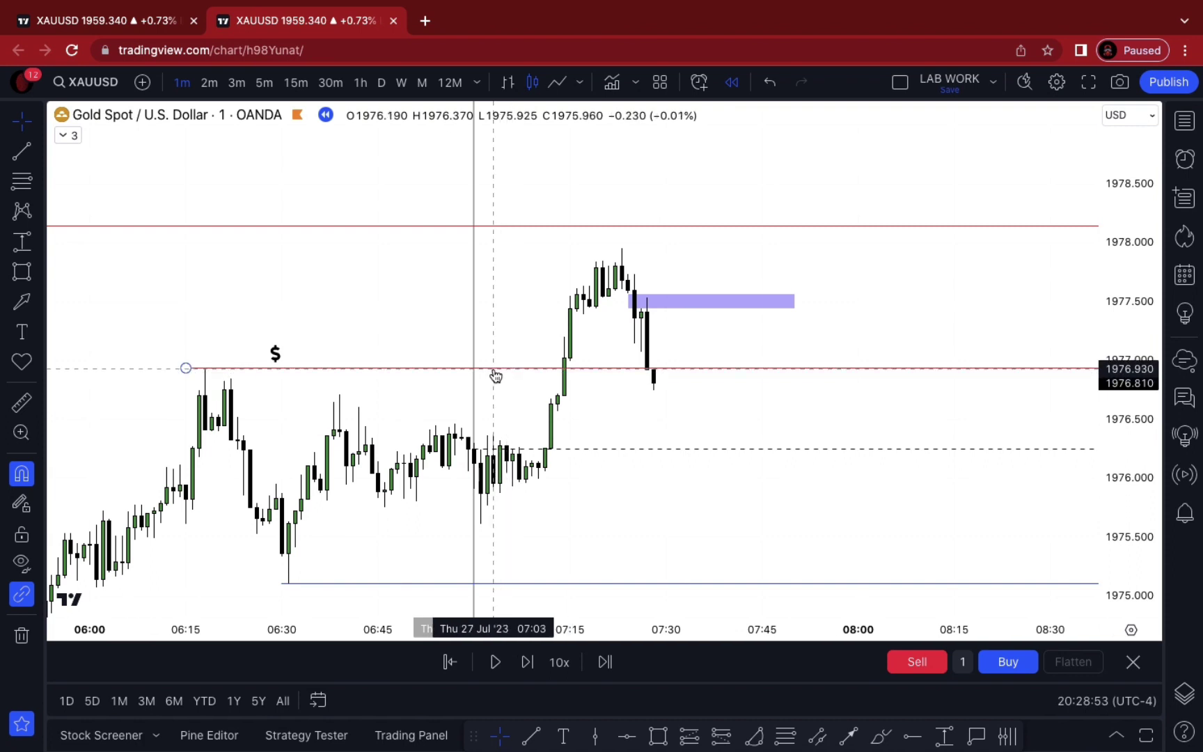
mouse_move(636, 414)
mouse_down()
mouse_move(486, 408)
mouse_move(680, 404)
mouse_up()
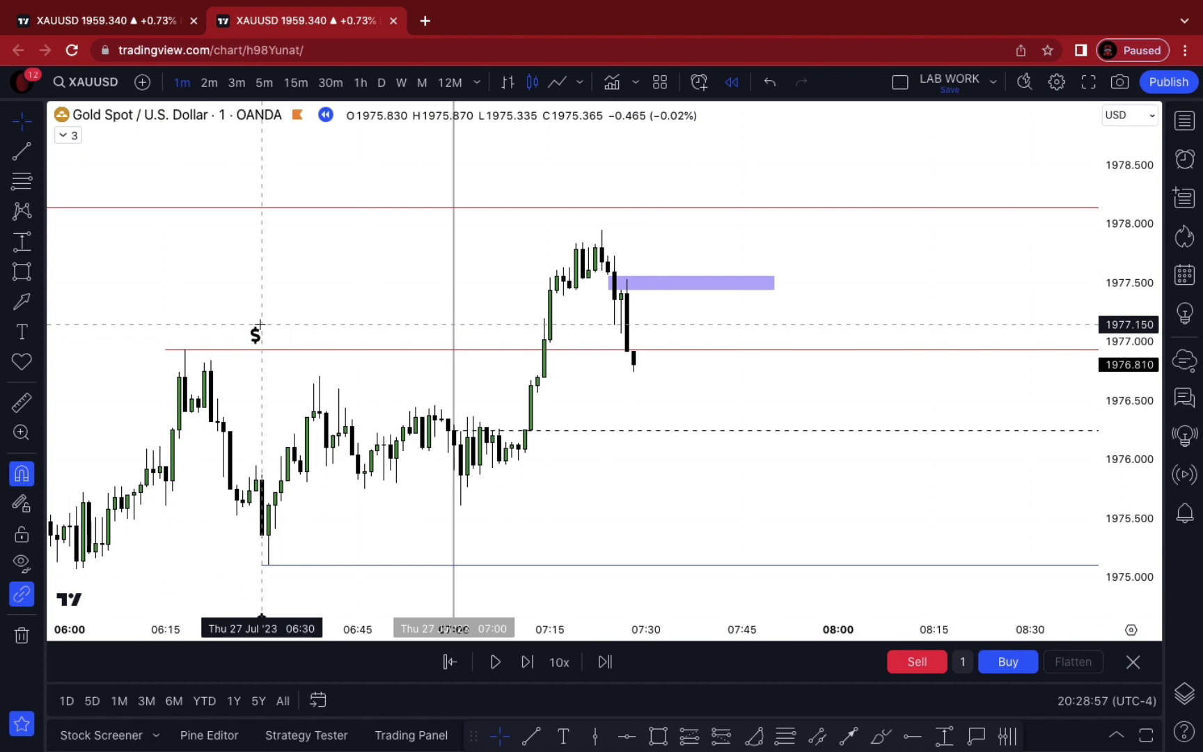
Step: Replay gold to just past 08:00, through the spike near 1979.2, then pause
click(495, 662)
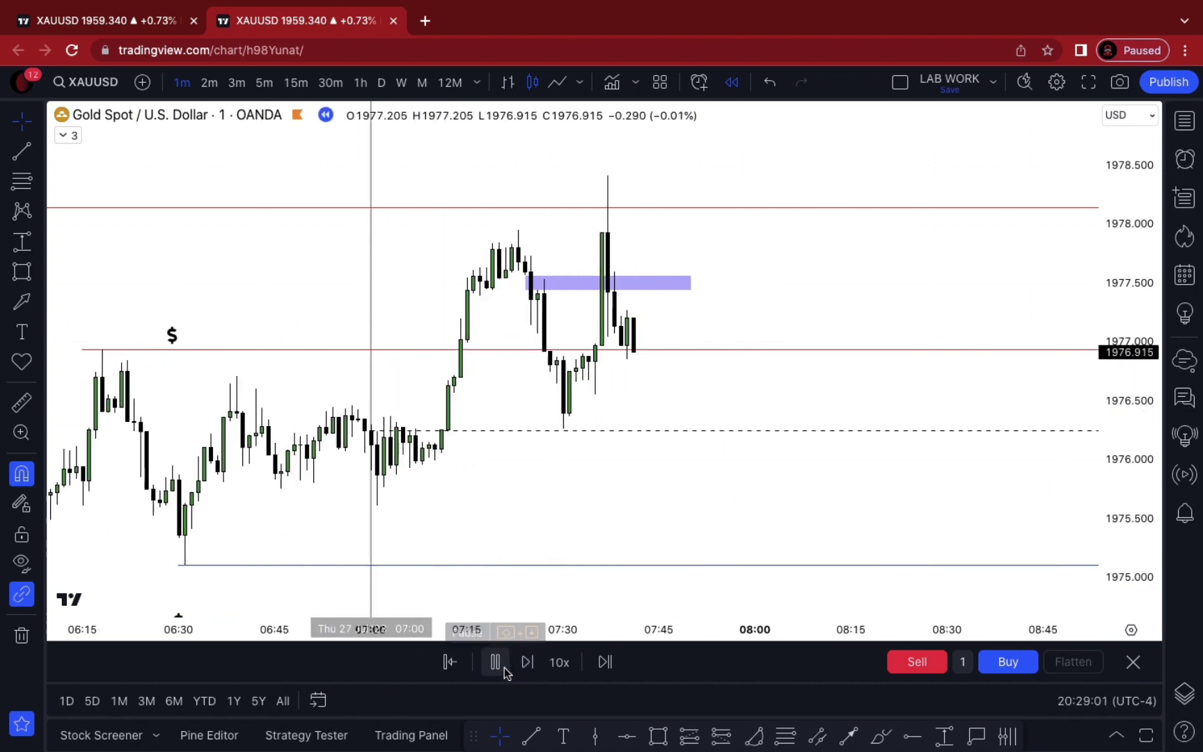
click(495, 661)
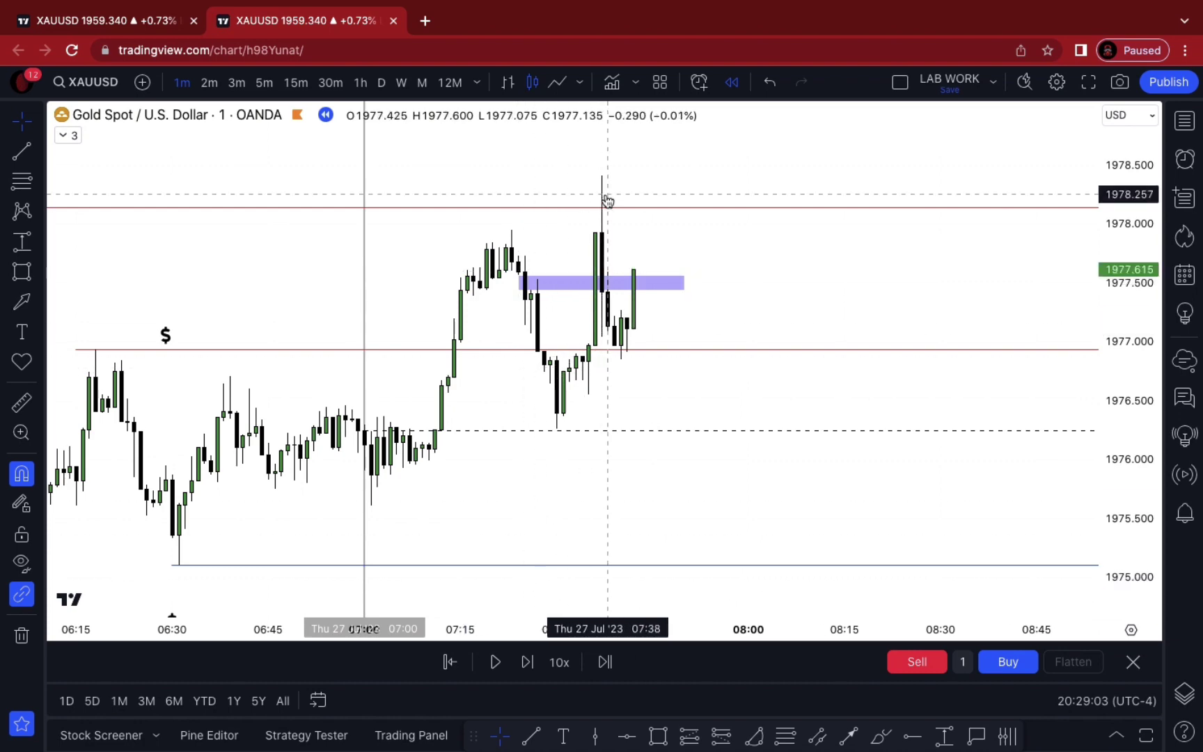
click(494, 662)
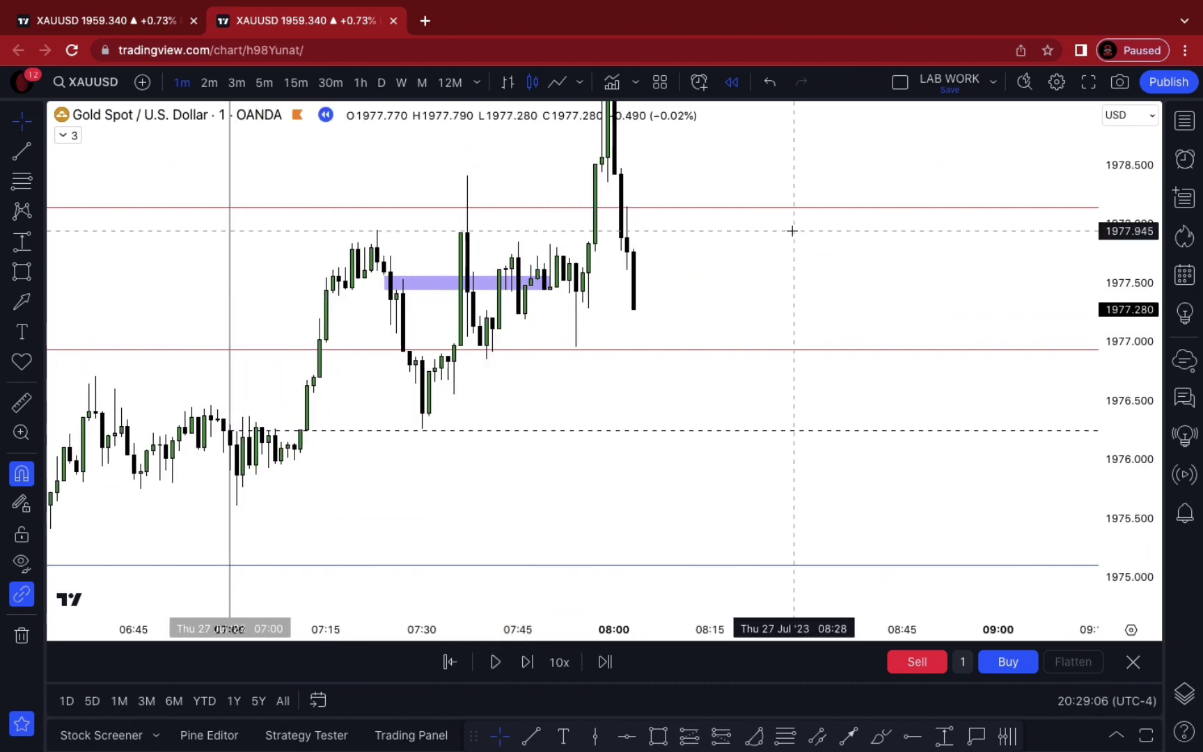
Step: Rescale the price axis to 1973–1980 and nudge the lower $ label slightly up and left
drag(1141, 437, 1141, 570)
scroll(687, 276, down, 3)
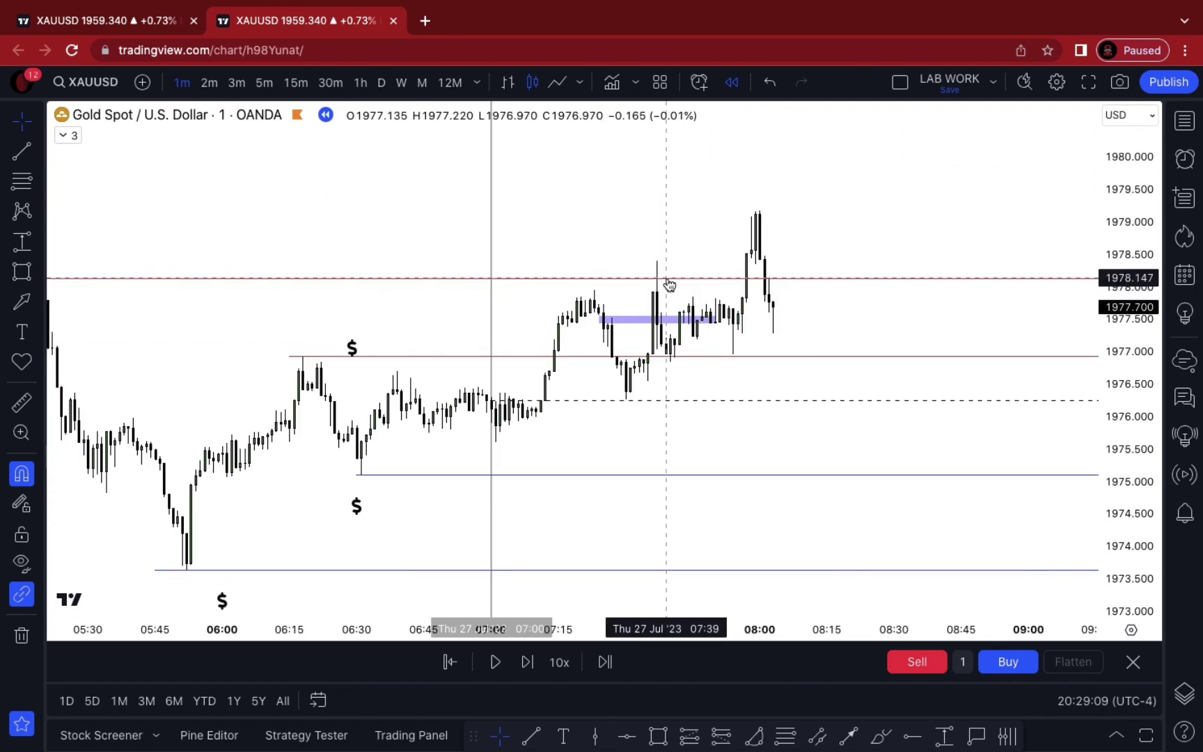
scroll(668, 282, left, 3)
scroll(555, 314, right, 2)
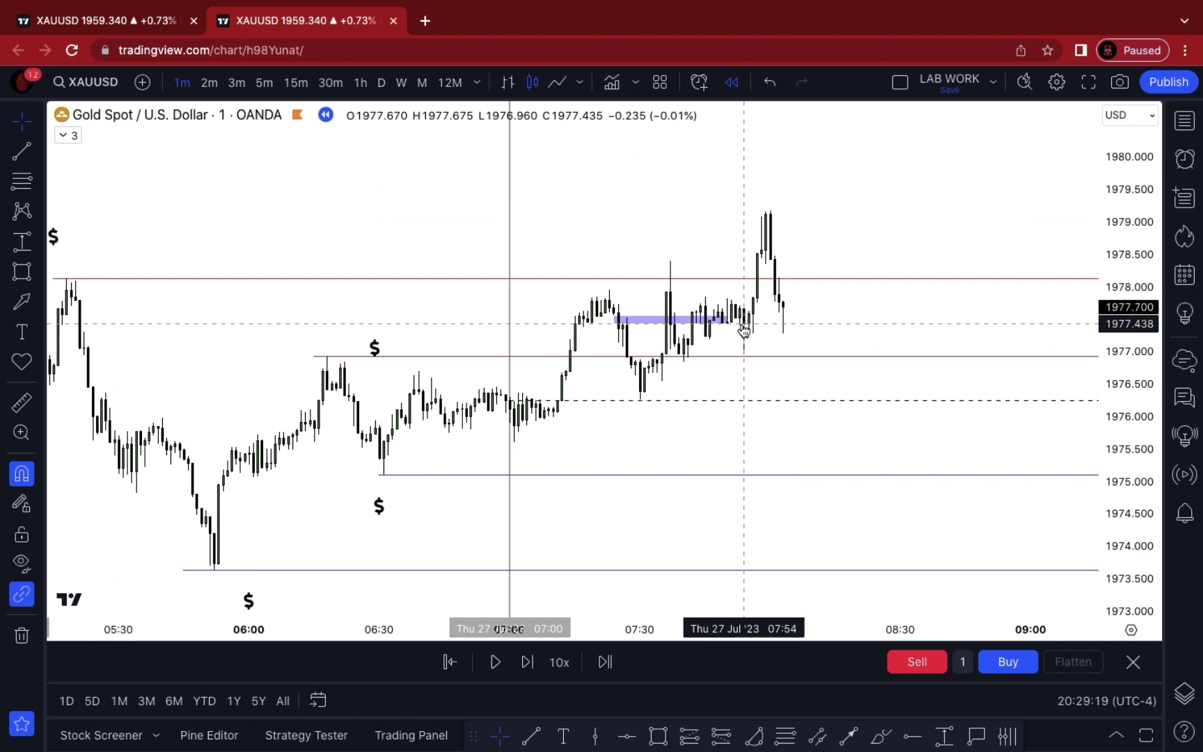
scroll(744, 327, down, 2)
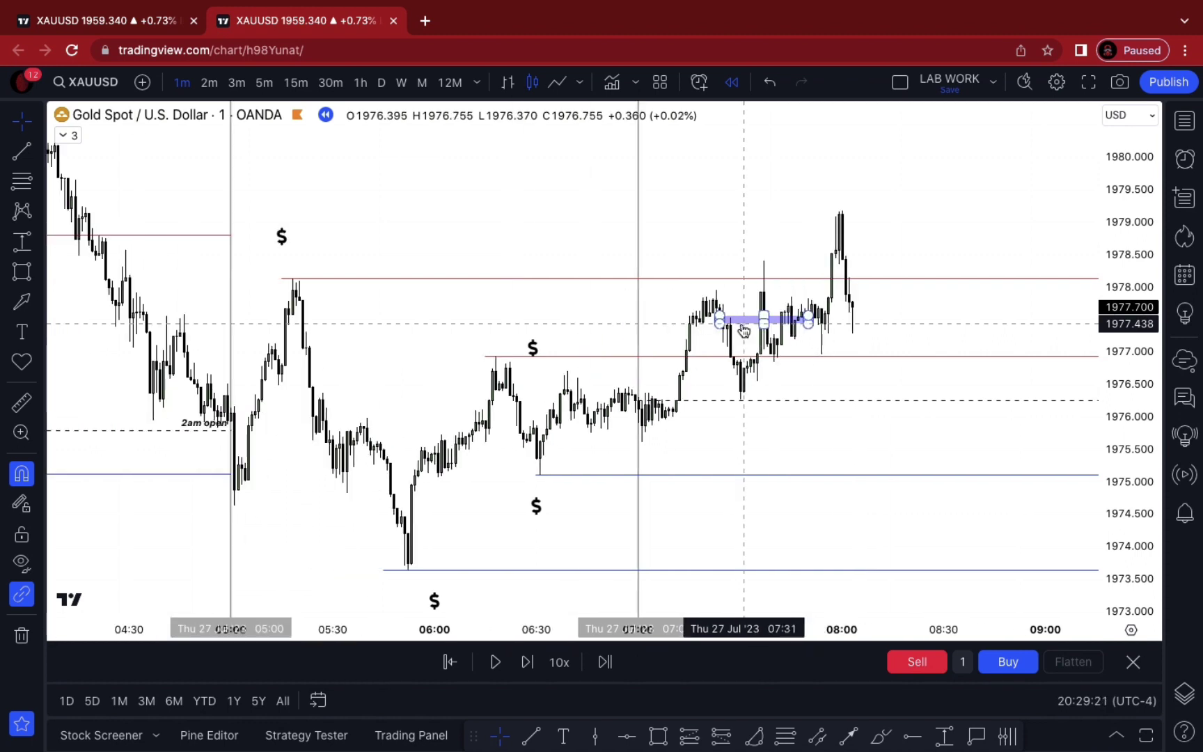
scroll(744, 329, up, 3)
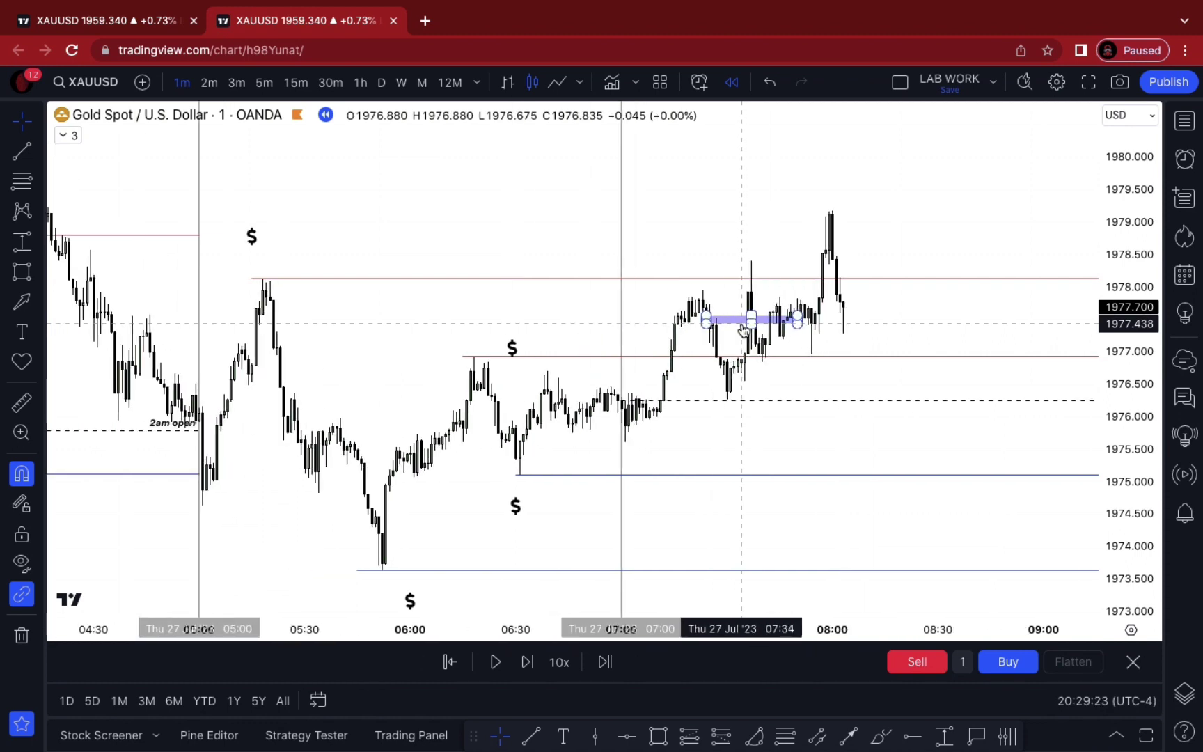
scroll(743, 329, up, 3)
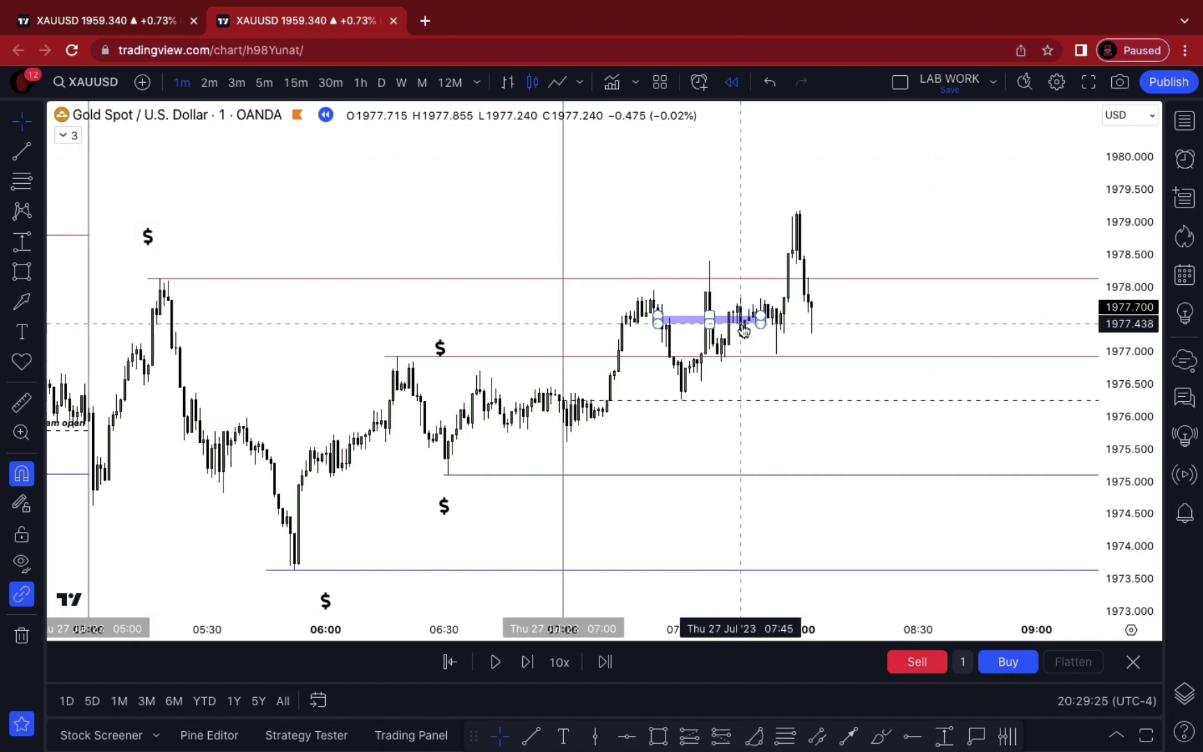
scroll(743, 329, up, 1)
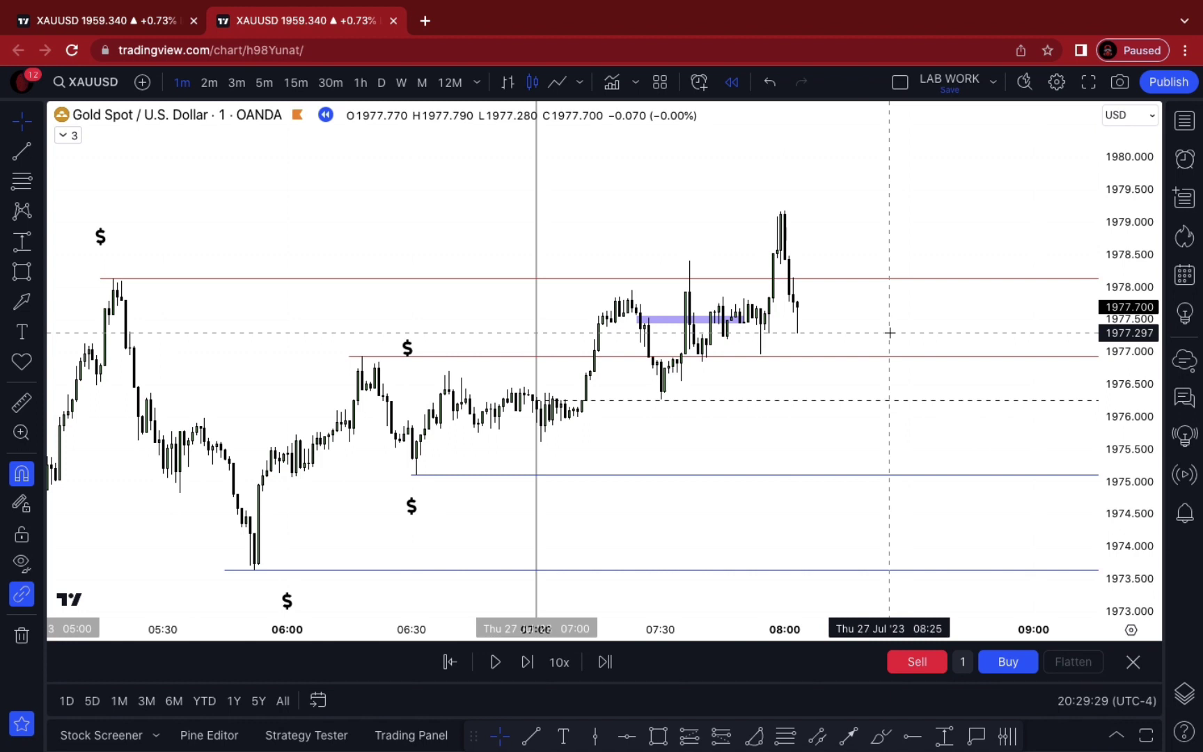
drag(407, 348, 376, 338)
click(442, 329)
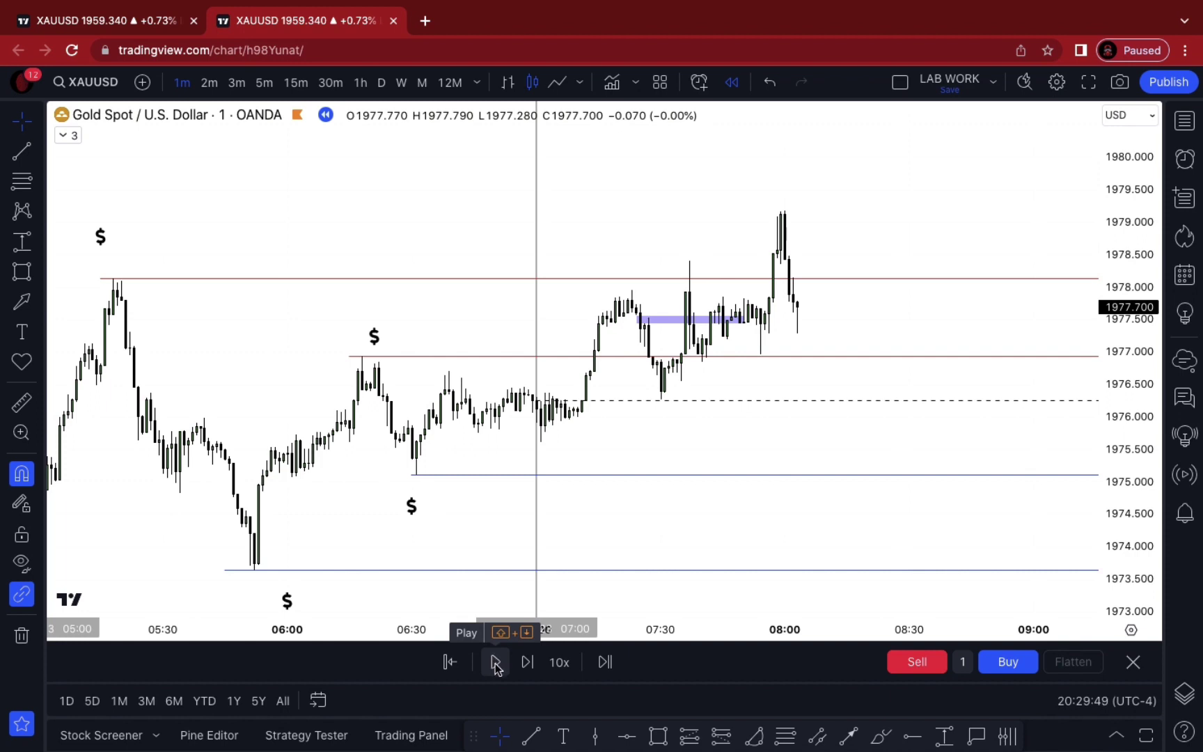
Step: Draw a purple zone just above the 1978.1 red line beside the 08:00 spike
click(366, 338)
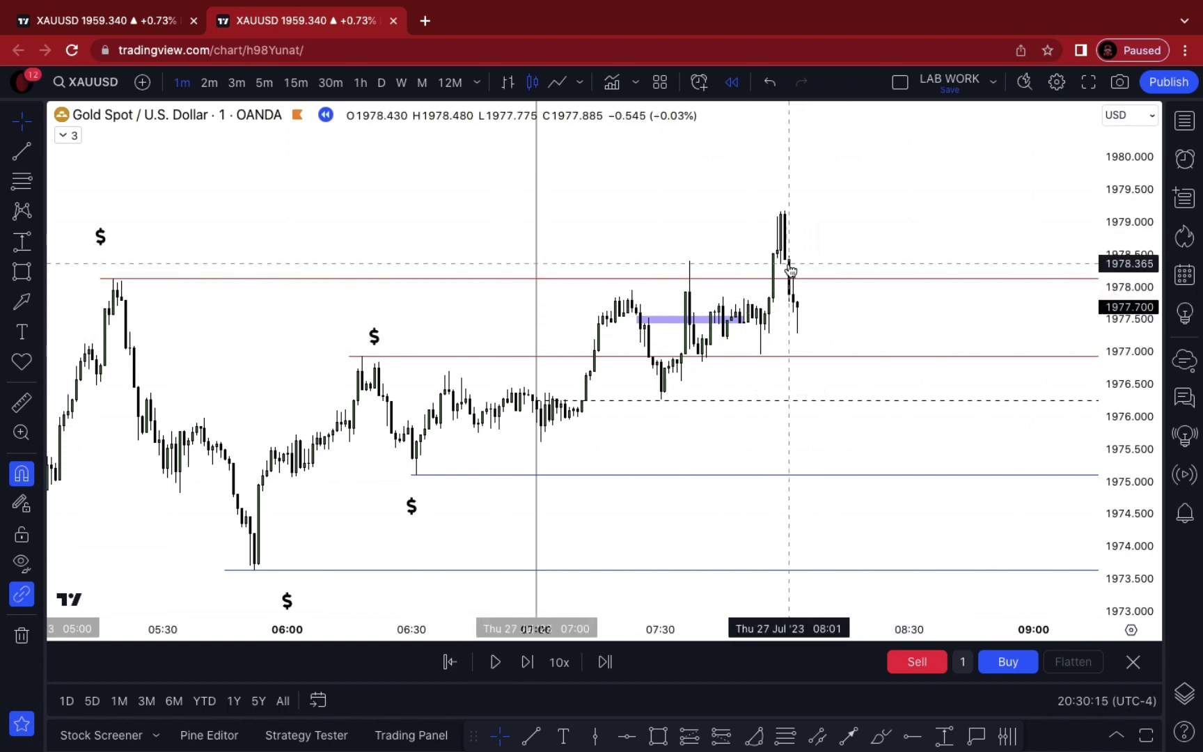
click(665, 740)
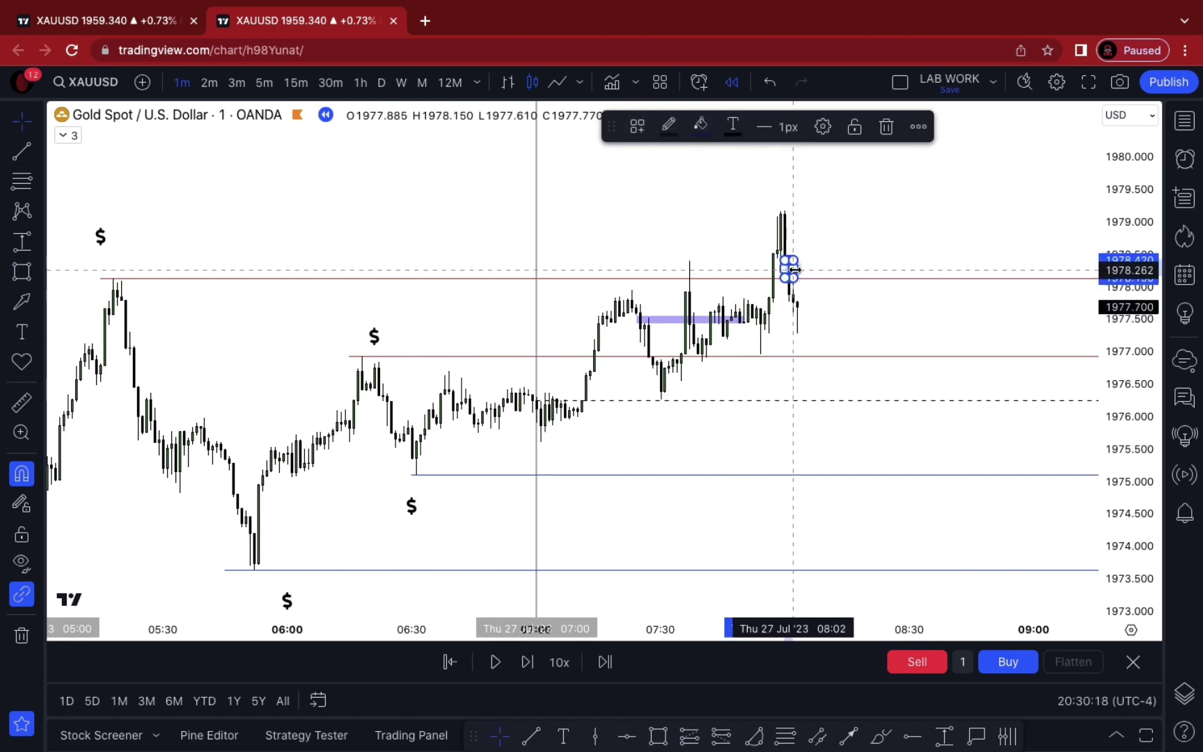
click(945, 277)
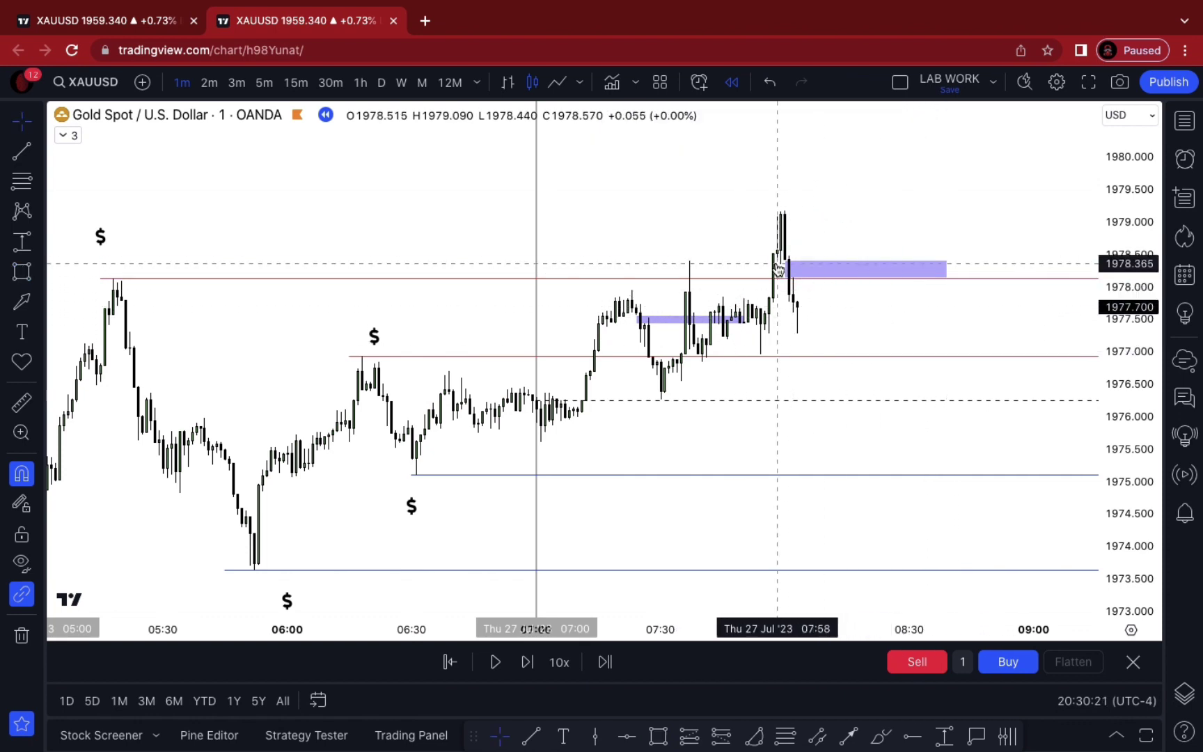
scroll(880, 334, up, 5)
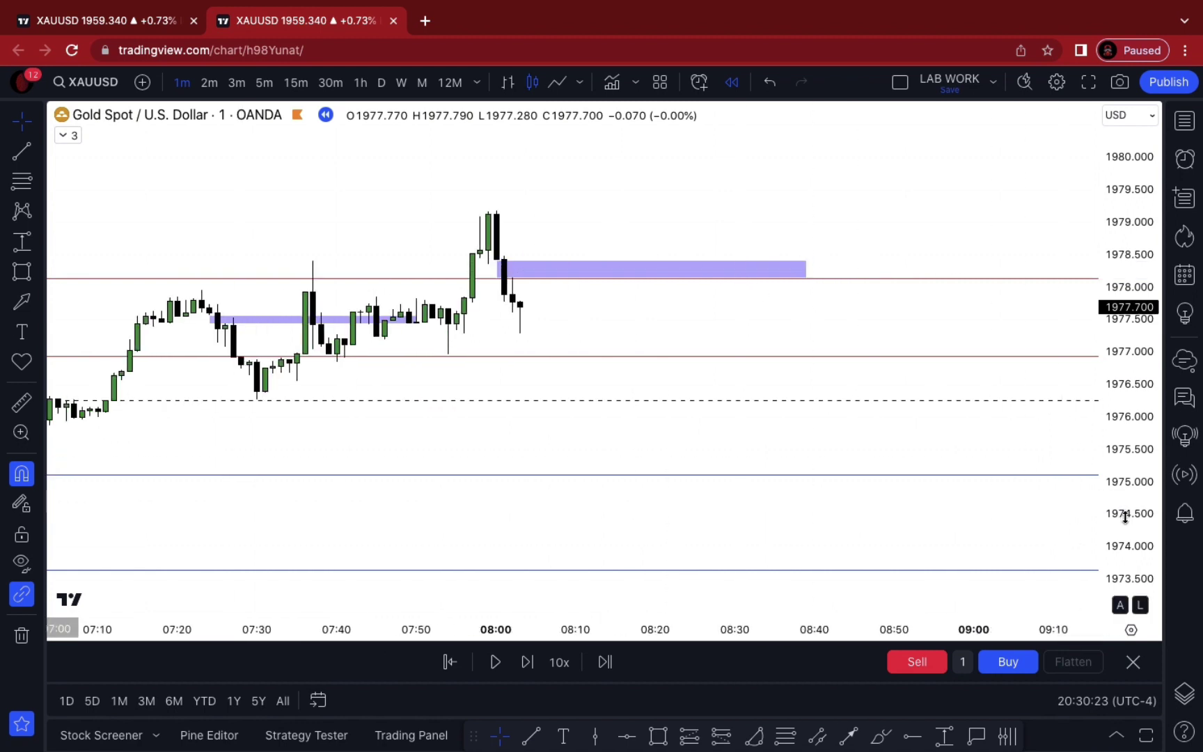
scroll(1044, 260, left, 3)
scroll(725, 427, left, 1)
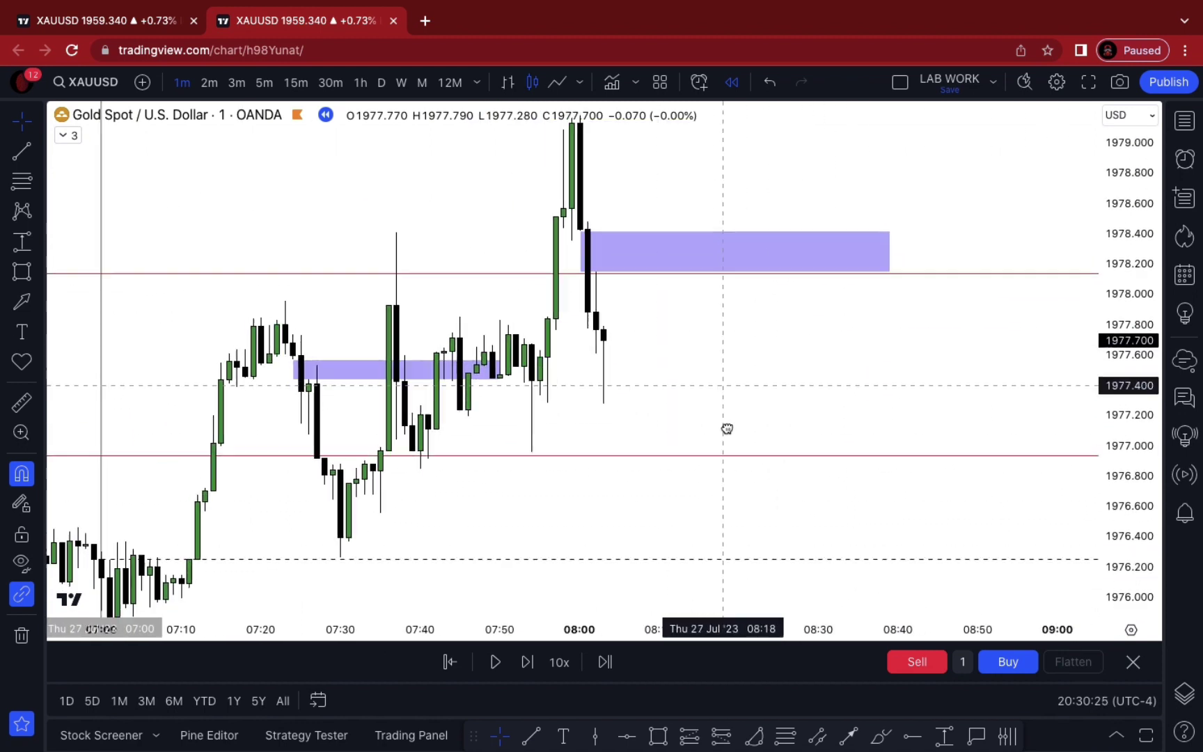
Step: Add a horizontal dashed midline inside the new purple zone
key(alt+t)
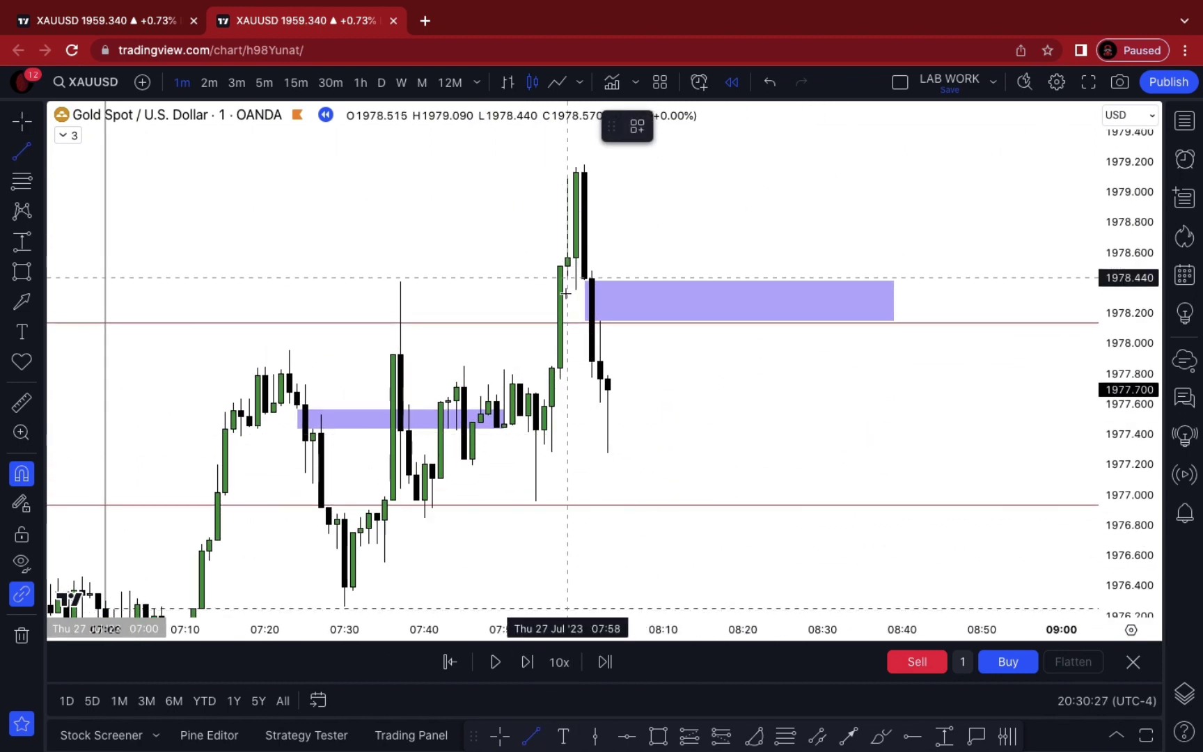
click(575, 288)
click(727, 289)
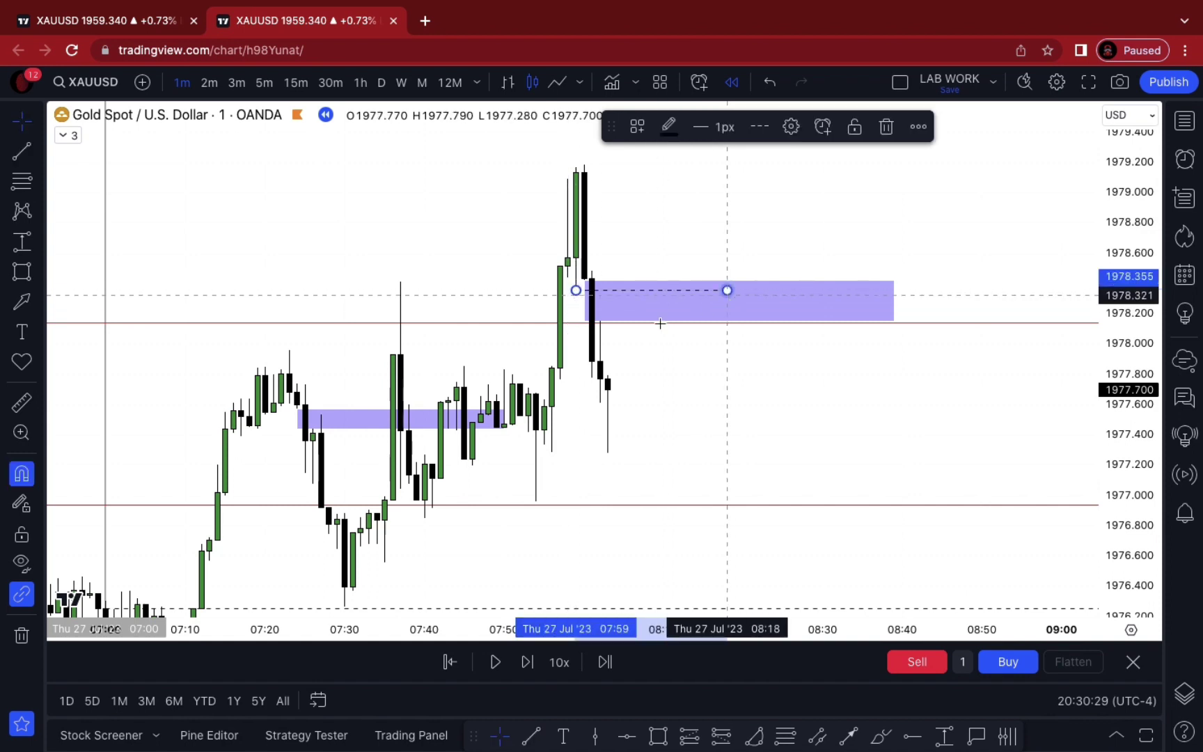
click(568, 297)
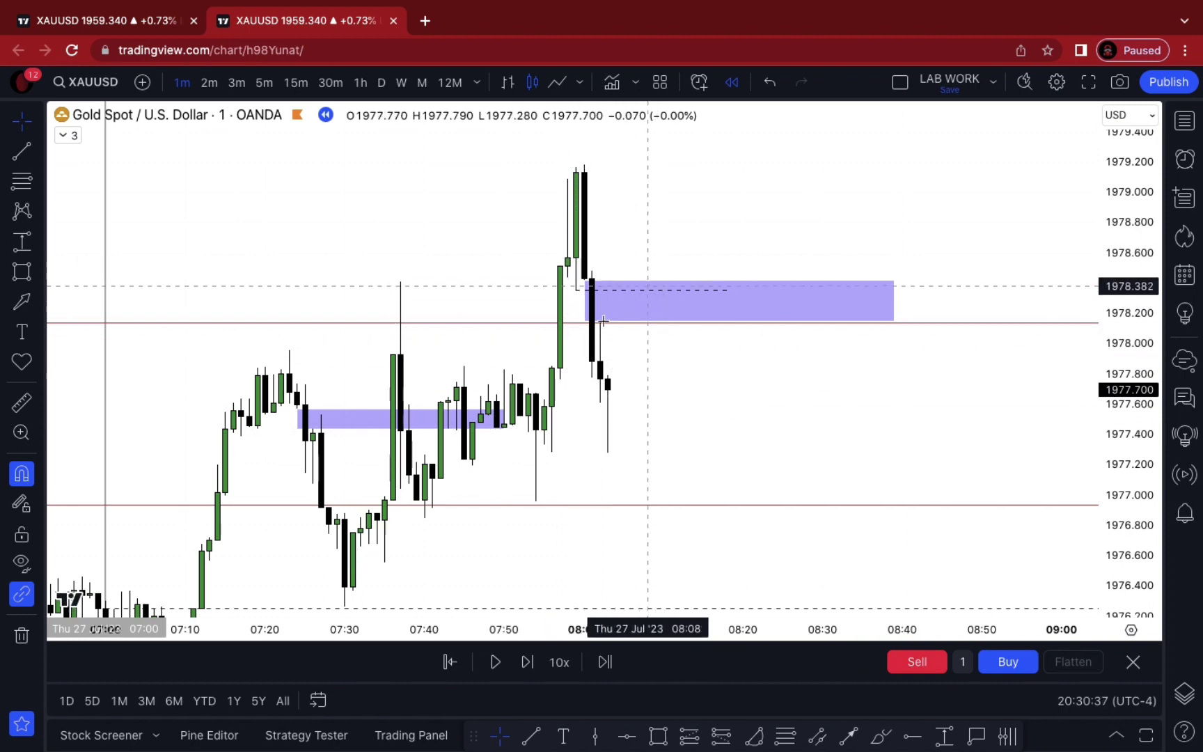
click(679, 324)
drag(663, 341, 639, 341)
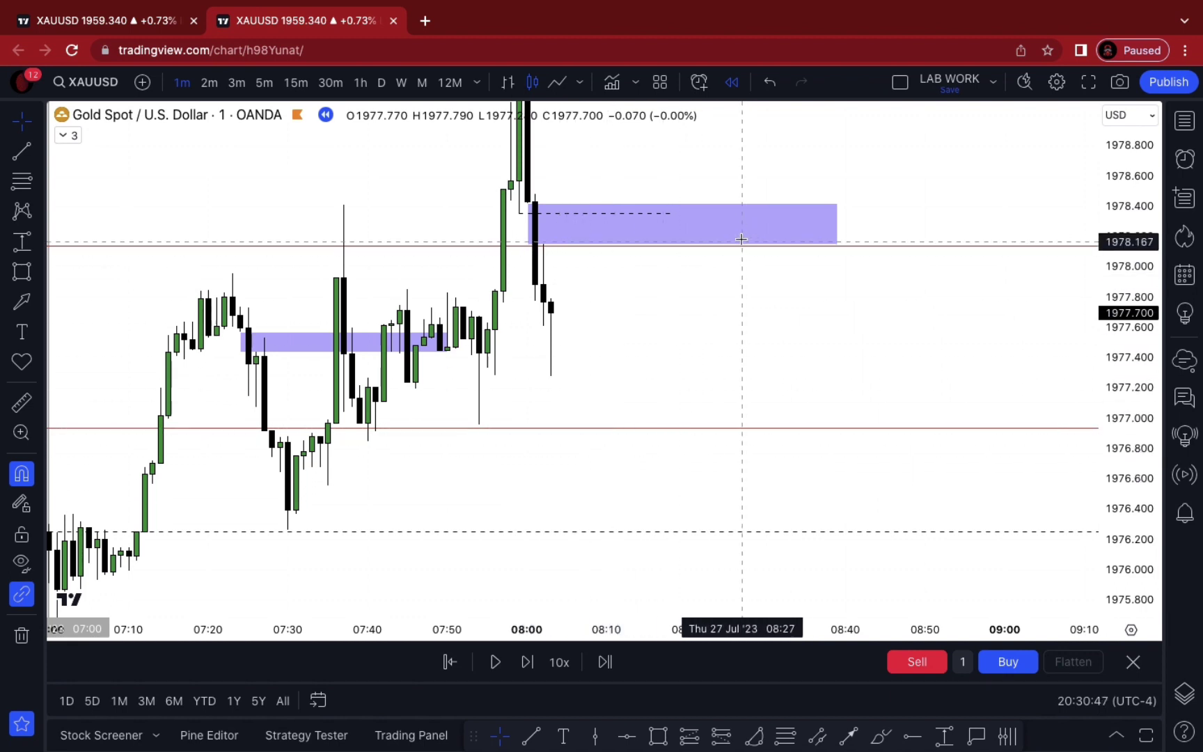
Step: Pan back to the 02:30–06:30 candles and select the pink zone near 03:00
scroll(892, 274, down, 5)
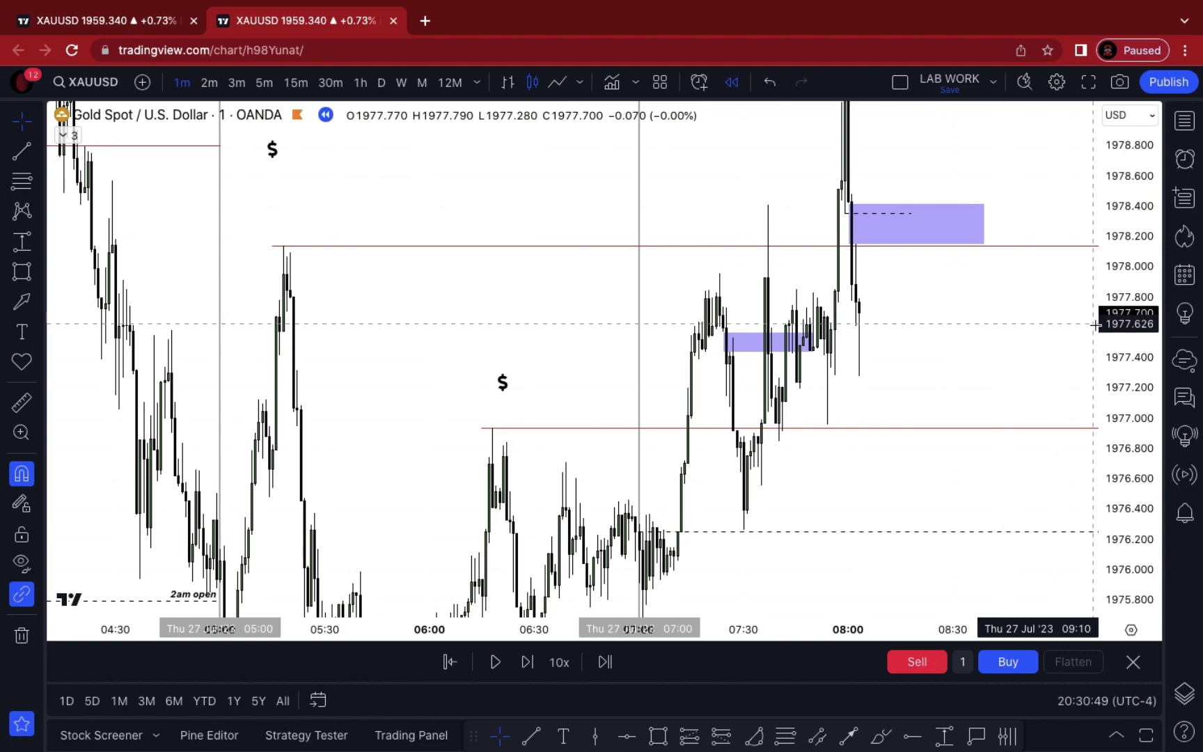
drag(502, 374, 648, 341)
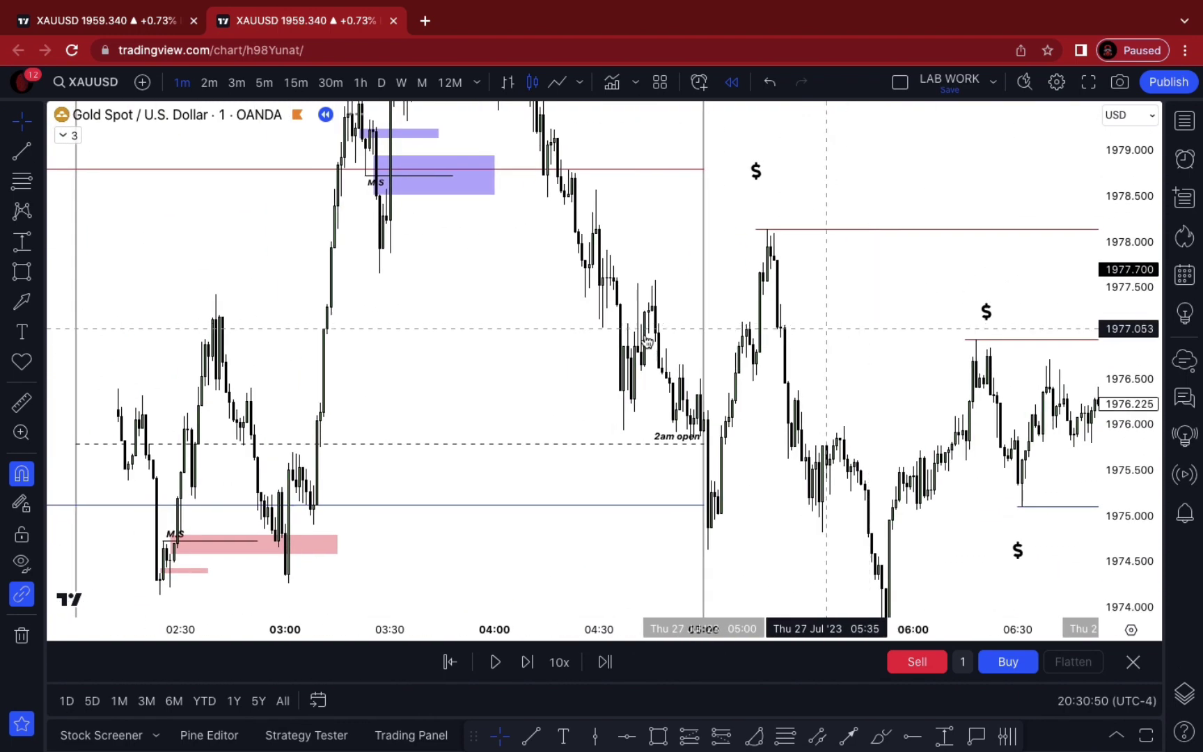
scroll(586, 333, left, 5)
click(408, 500)
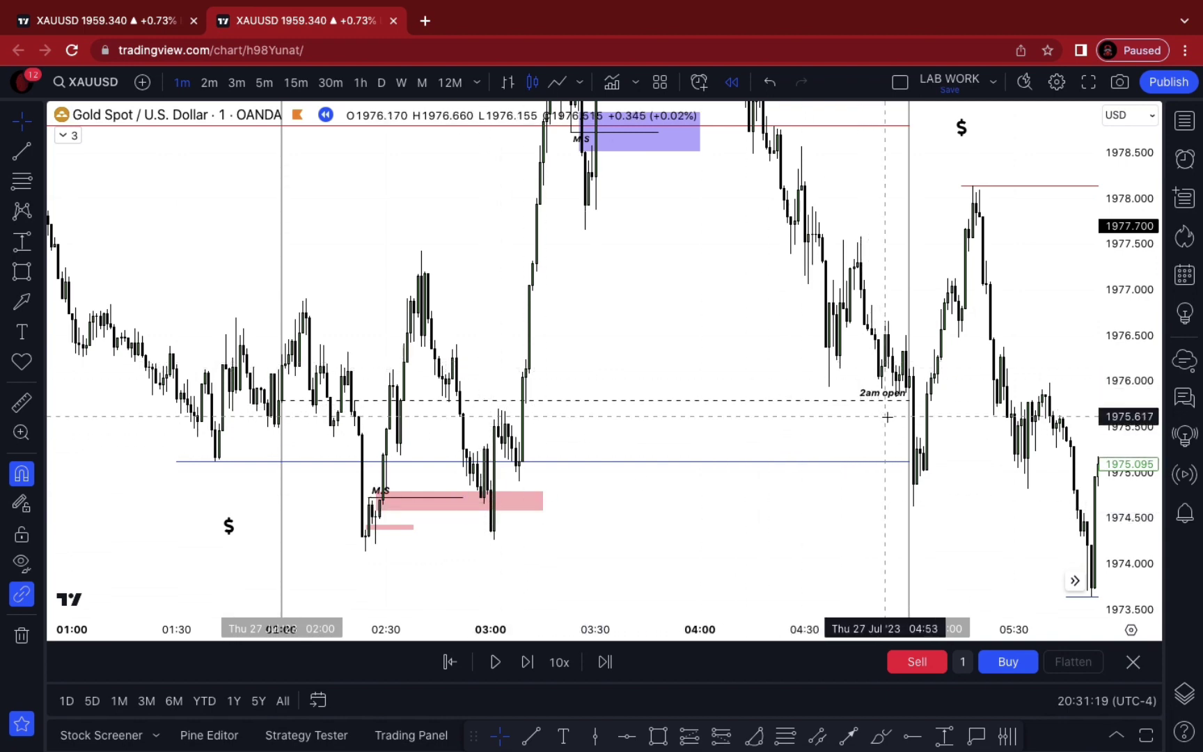
Step: Drop the upper $ label onto the red line near 1978.1
scroll(722, 430, right, 10)
scroll(1011, 255, right, 10)
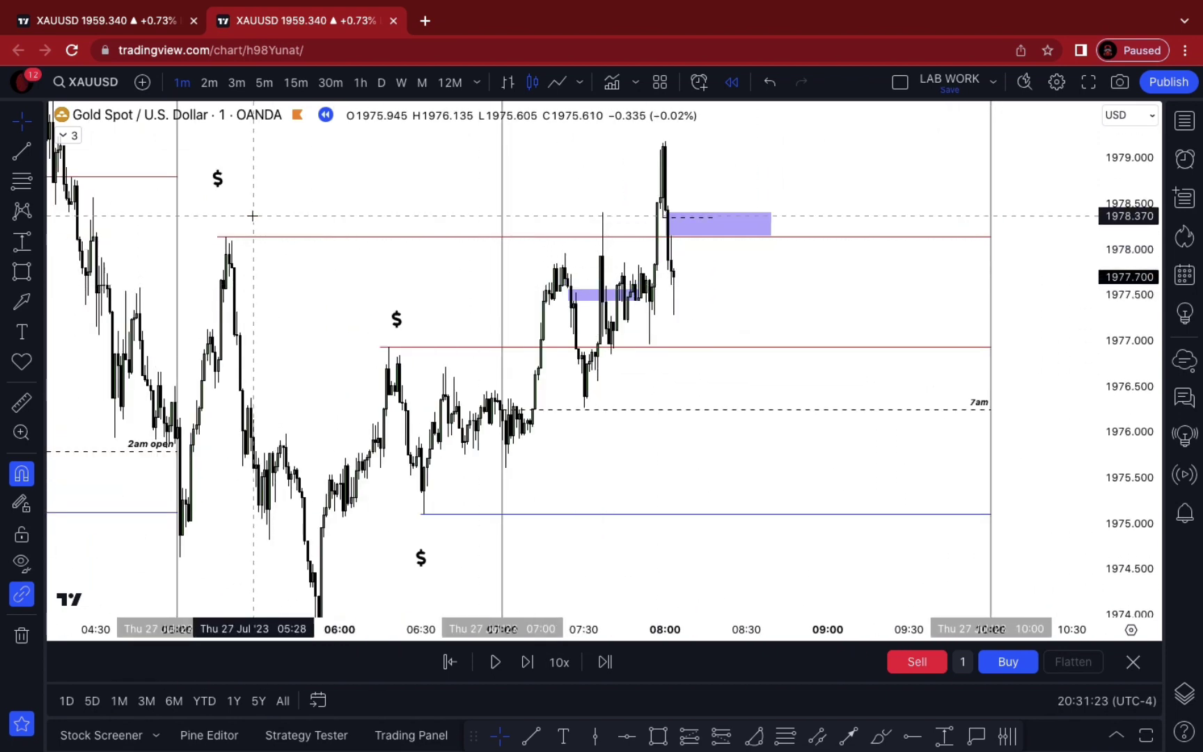
drag(220, 185, 244, 231)
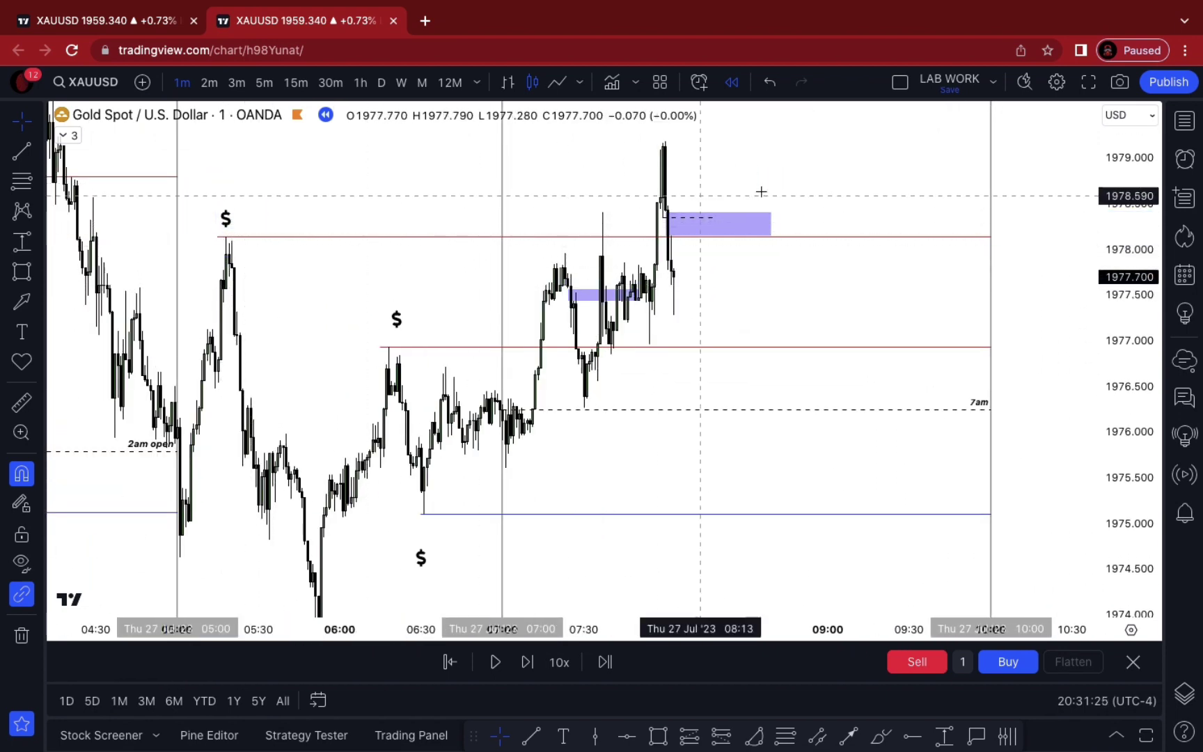
scroll(795, 260, right, 5)
Step: Replay the sell-off to about 08:30 through the 1975.1 low, then rescale to 1972.5–1979.5
click(496, 662)
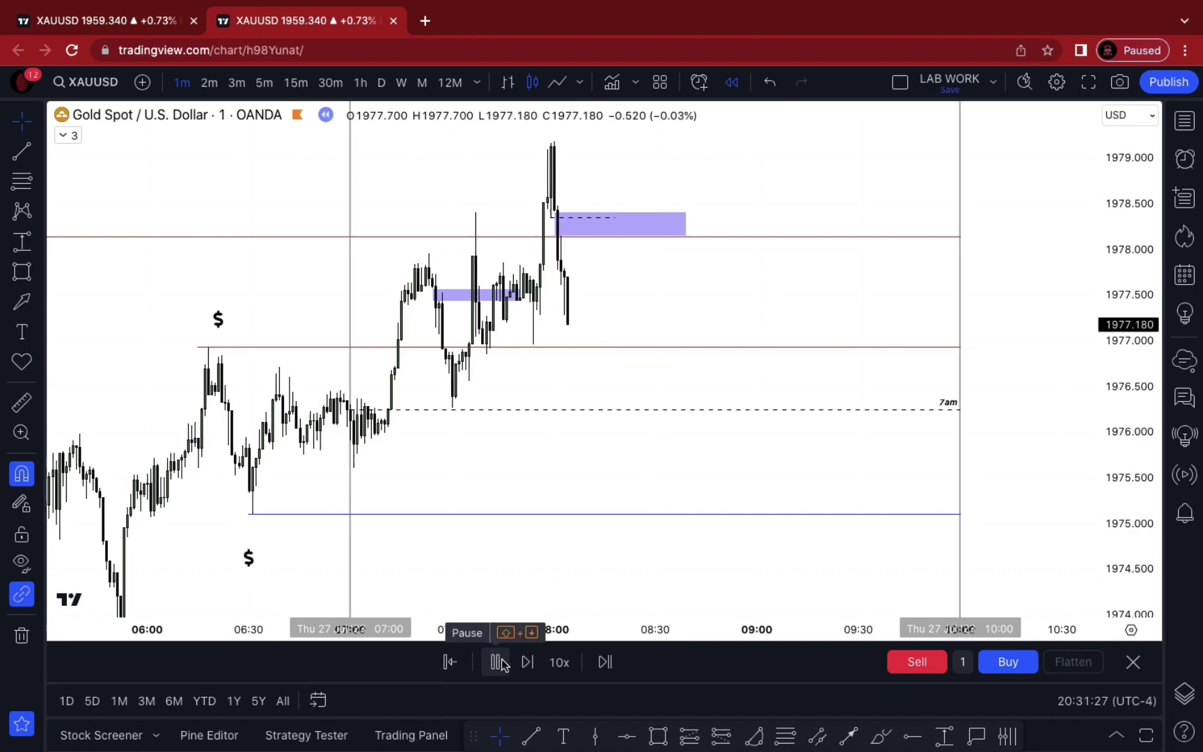
click(496, 662)
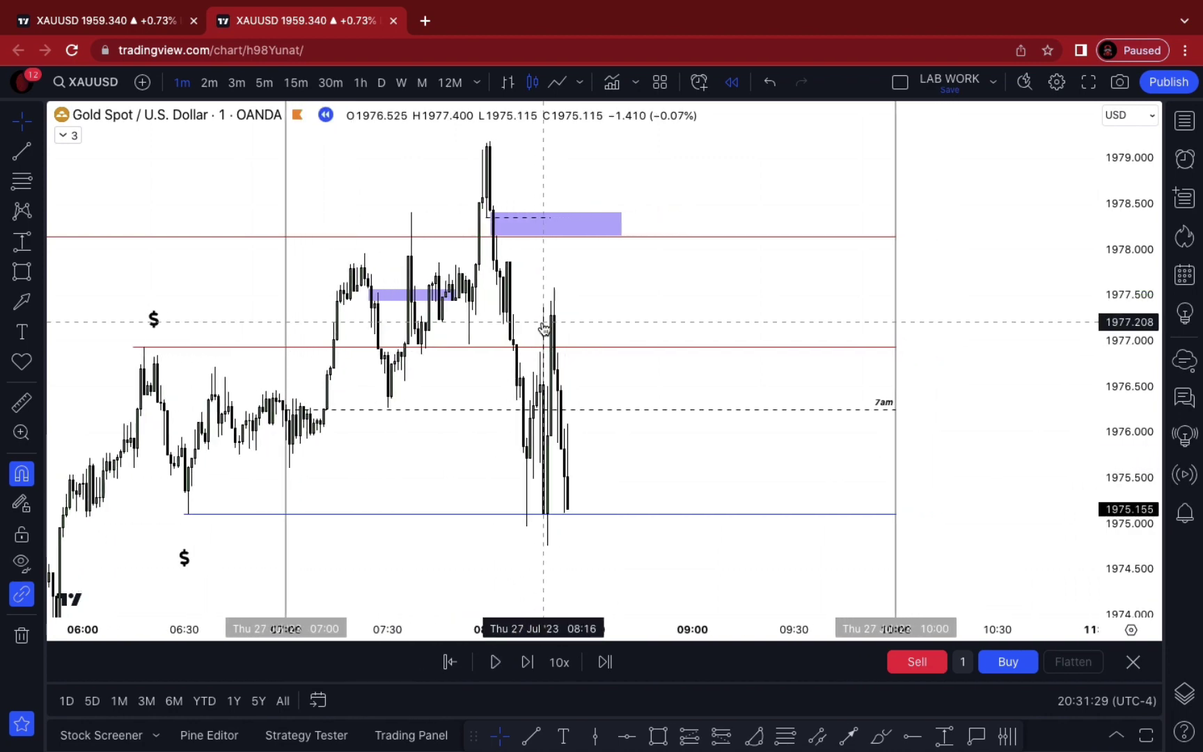
click(496, 670)
scroll(658, 247, down, 1)
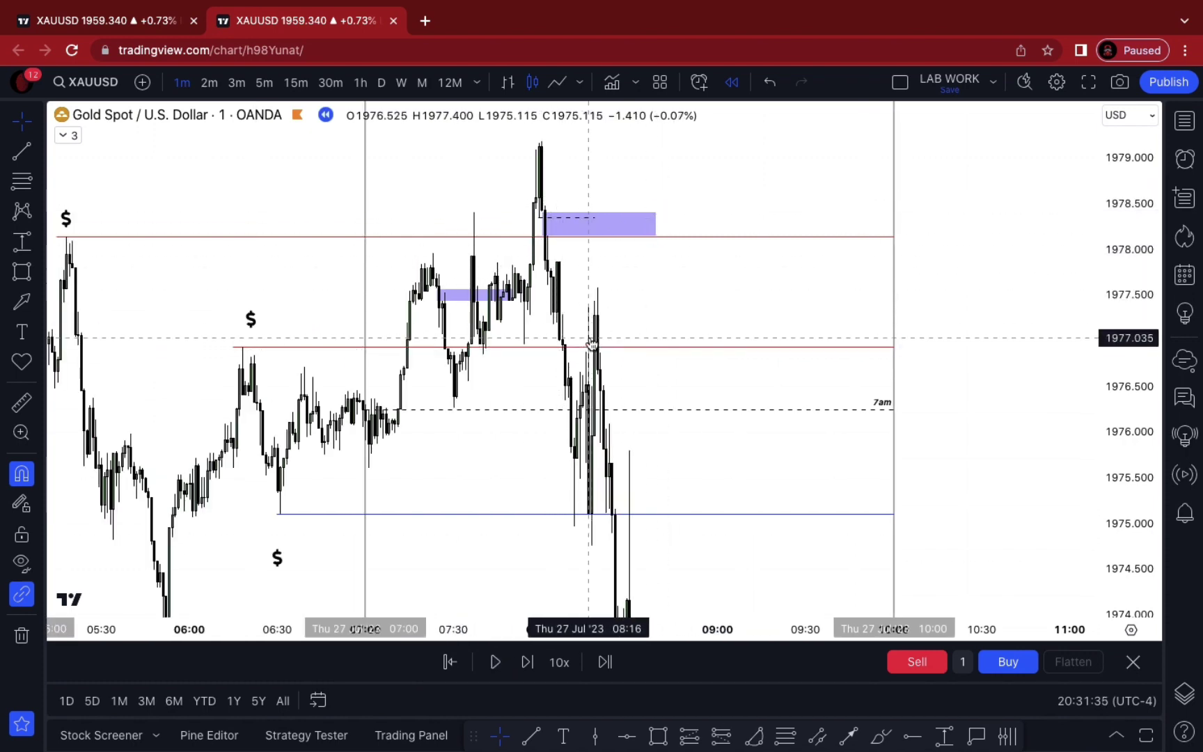
scroll(704, 284, up, 3)
drag(703, 285, 889, 237)
drag(1121, 313, 1121, 511)
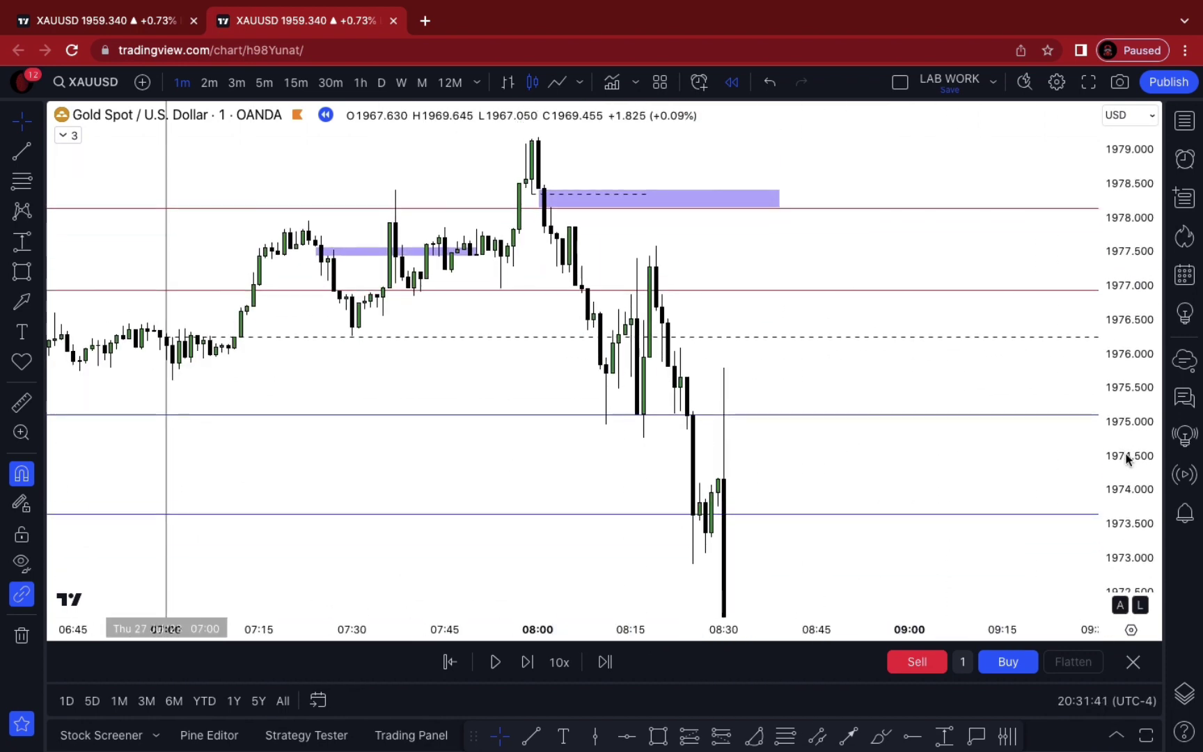
click(543, 200)
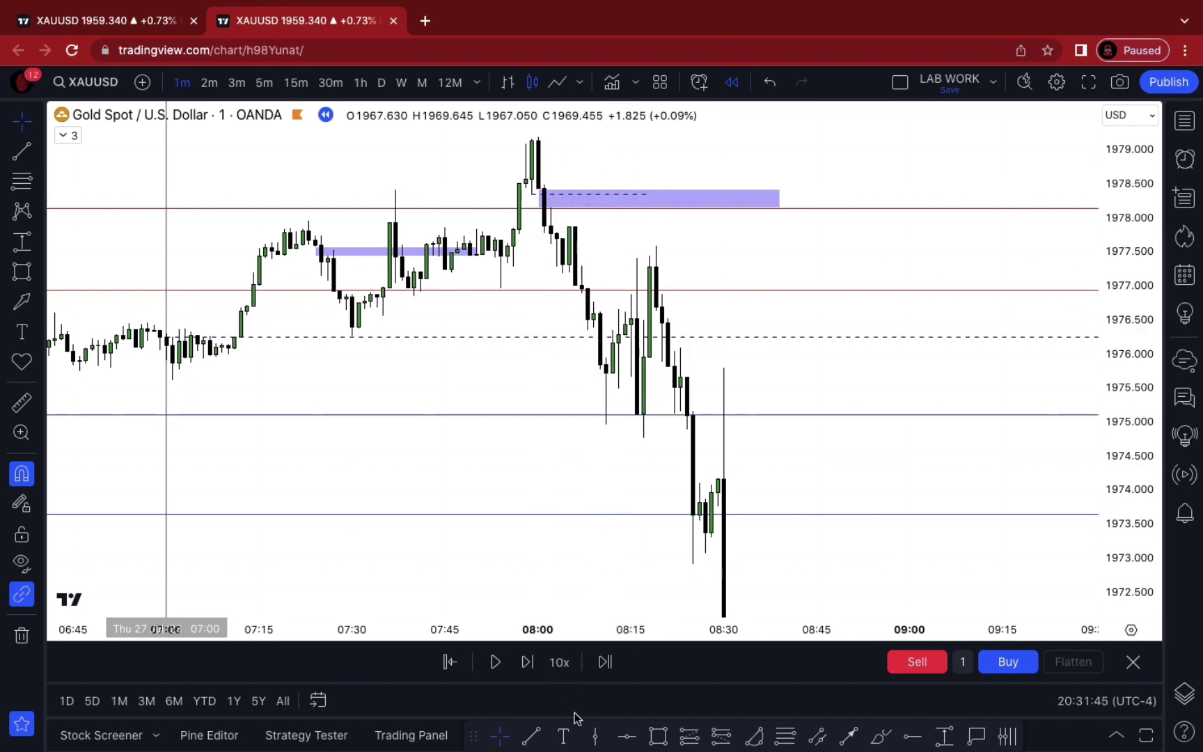
Step: Draw a thin purple zone at about 1976.8 on the 08:05 candle, stretched to 08:45
click(664, 741)
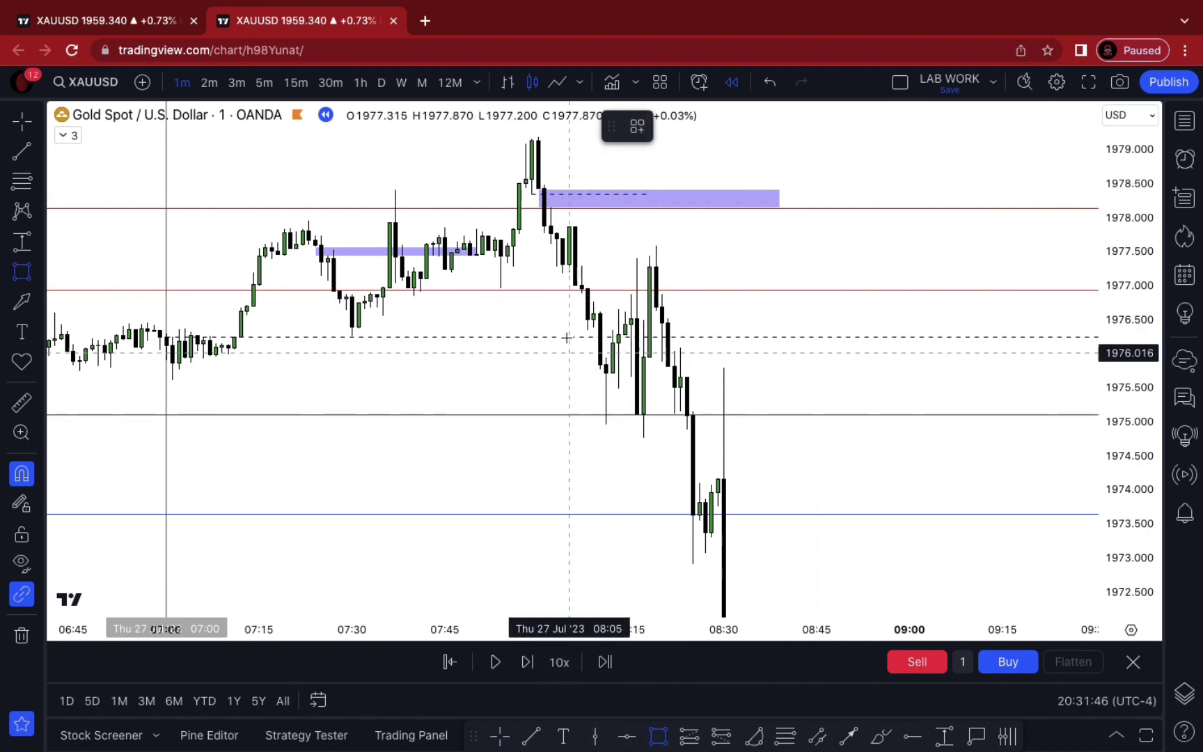
click(569, 273)
click(581, 293)
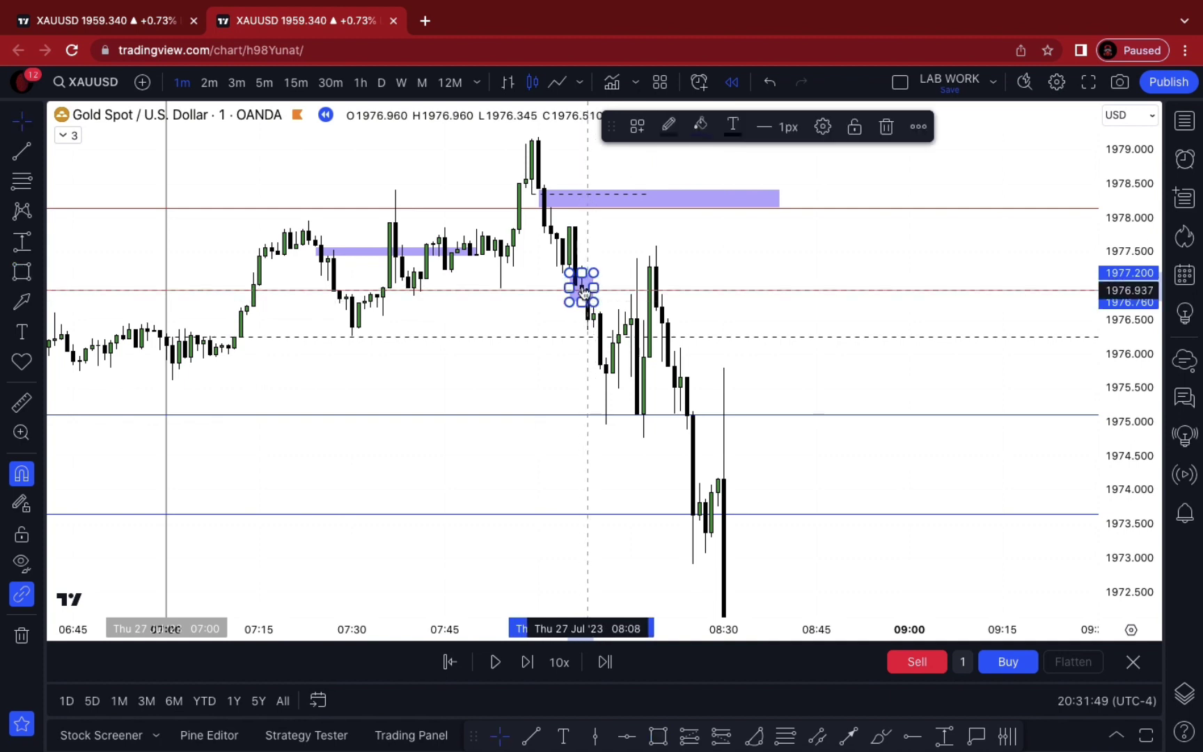
click(581, 296)
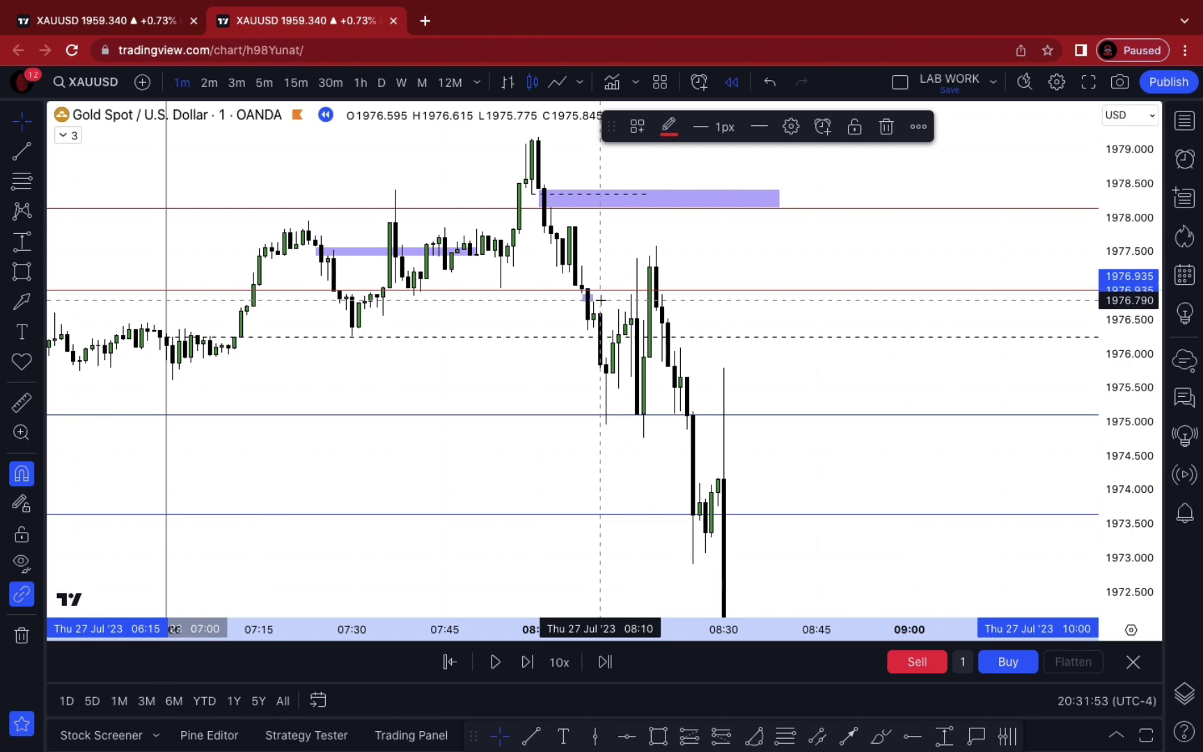
mouse_move(601, 299)
mouse_down()
mouse_move(856, 322)
mouse_move(825, 328)
mouse_up()
Step: Pan back to the earlier $ levels and check the lower purple zone
scroll(886, 236, down, 3)
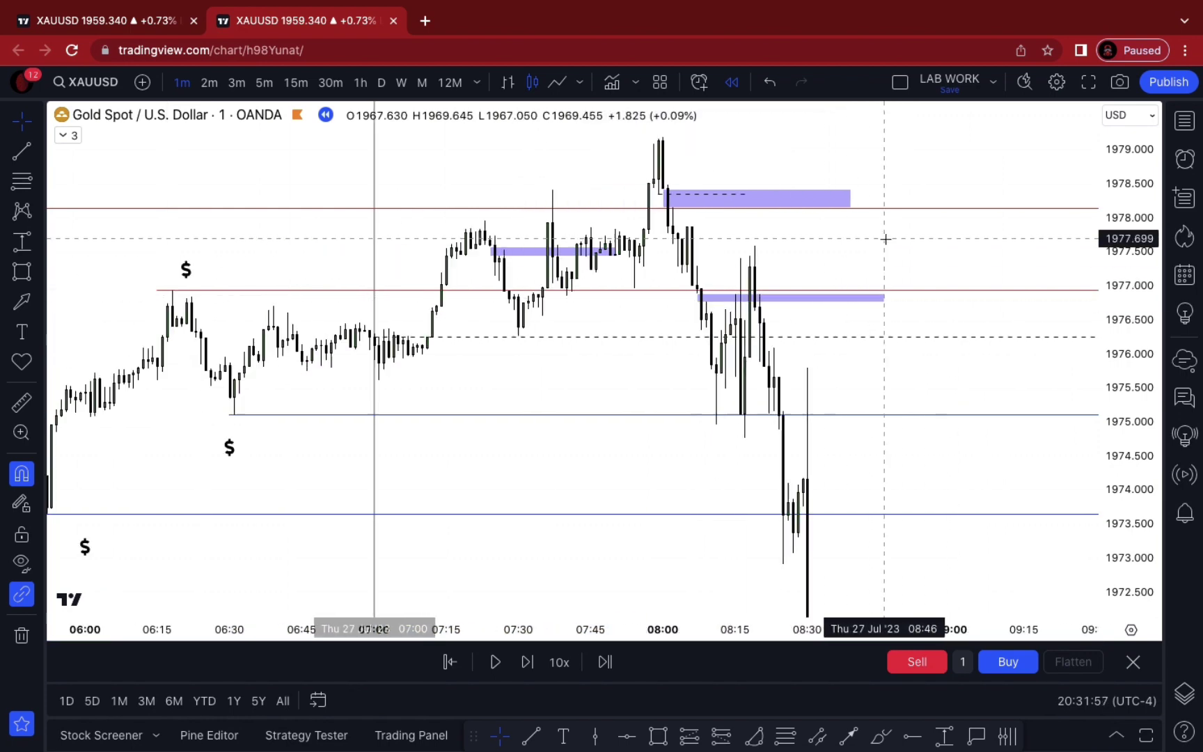
mouse_move(969, 236)
mouse_down()
mouse_move(724, 263)
mouse_move(787, 259)
mouse_up()
click(535, 316)
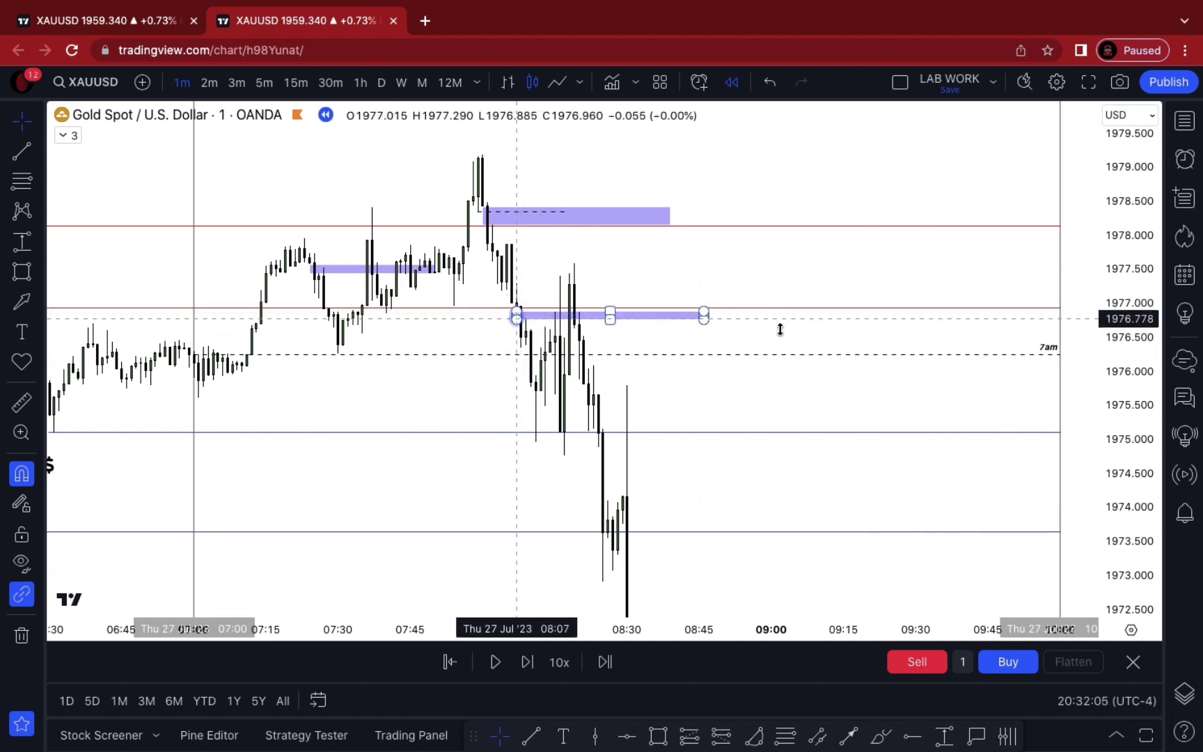
click(1037, 335)
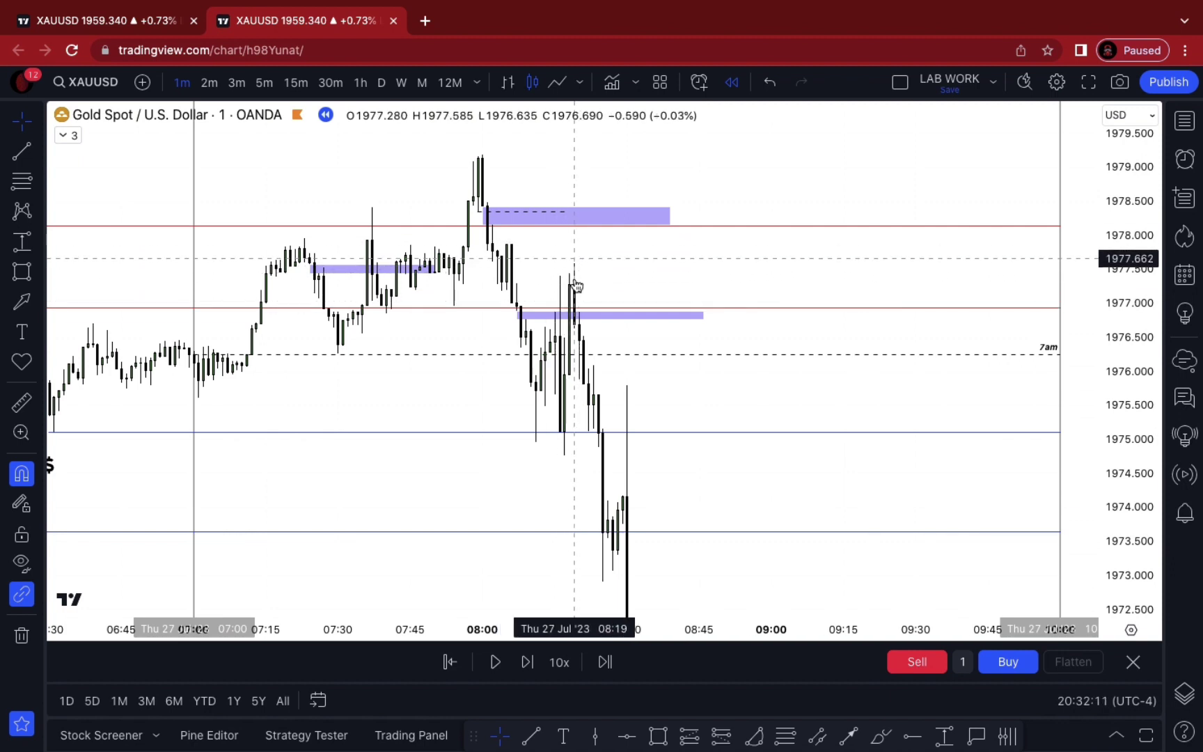
Step: Zoom out and compress the price scale to 1966–1986, showing both sessions and all $ levels
scroll(783, 395, down, 3)
scroll(747, 463, down, 3)
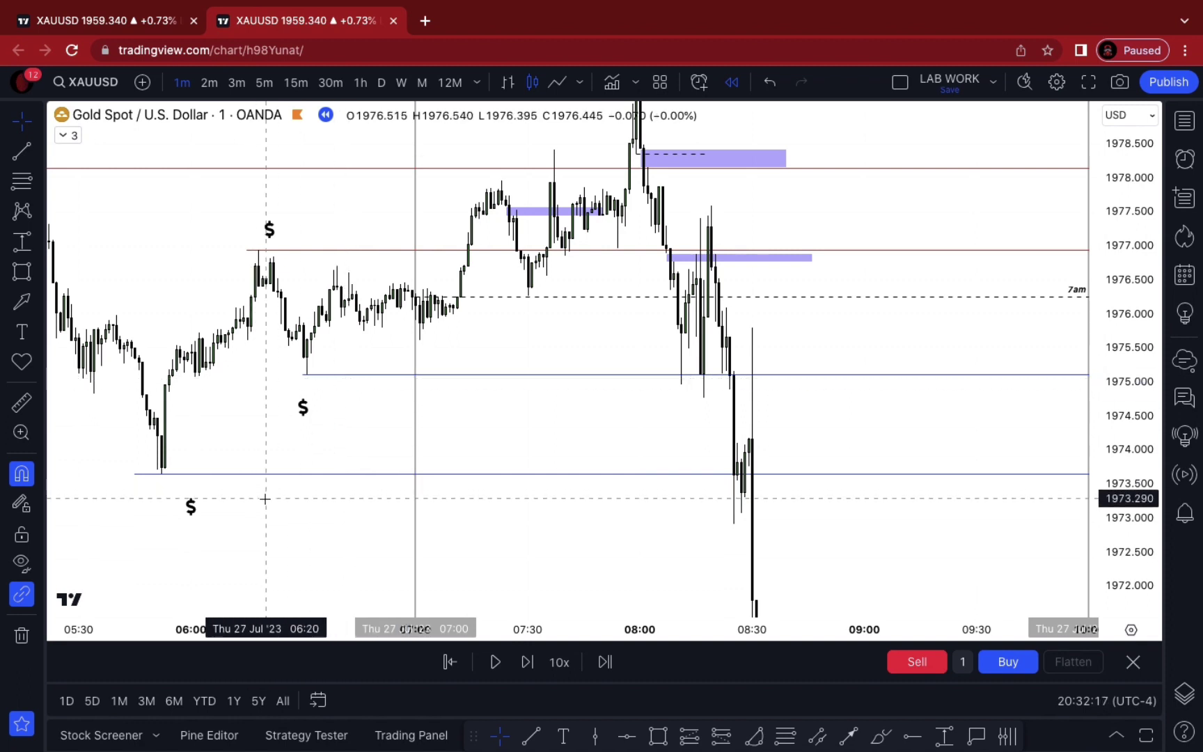
drag(894, 224, 753, 269)
scroll(750, 243, down, 3)
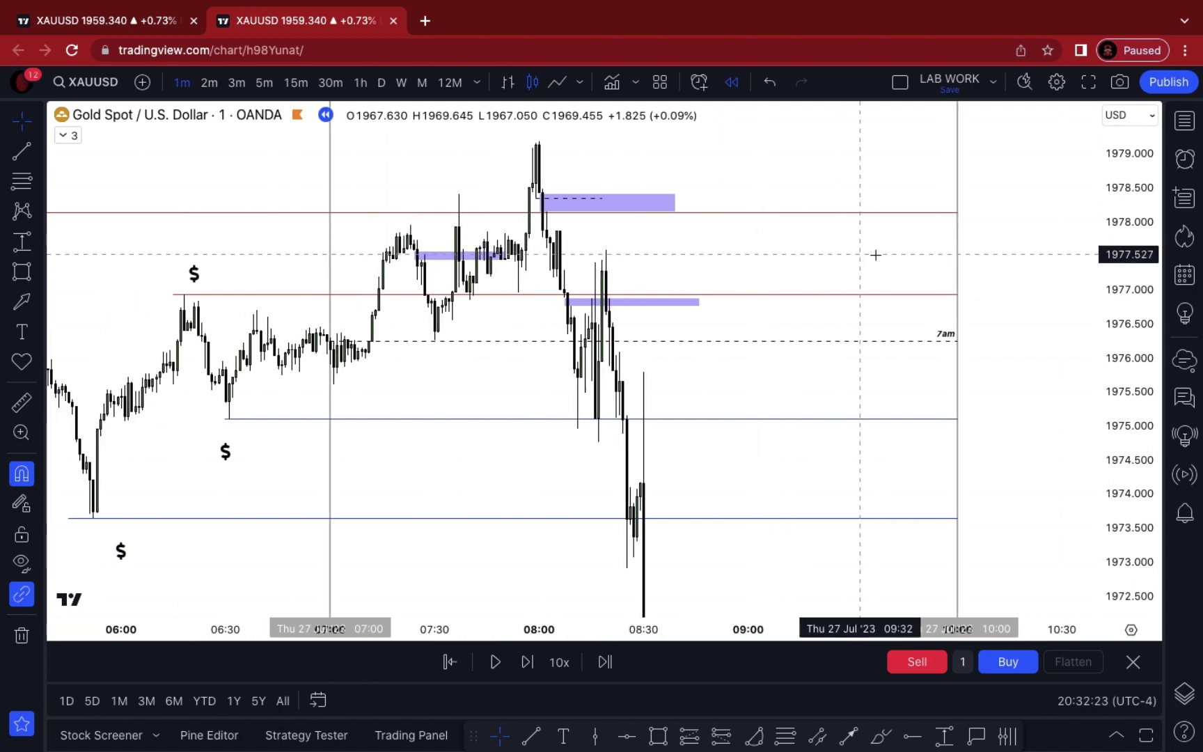
drag(1132, 278, 1117, 523)
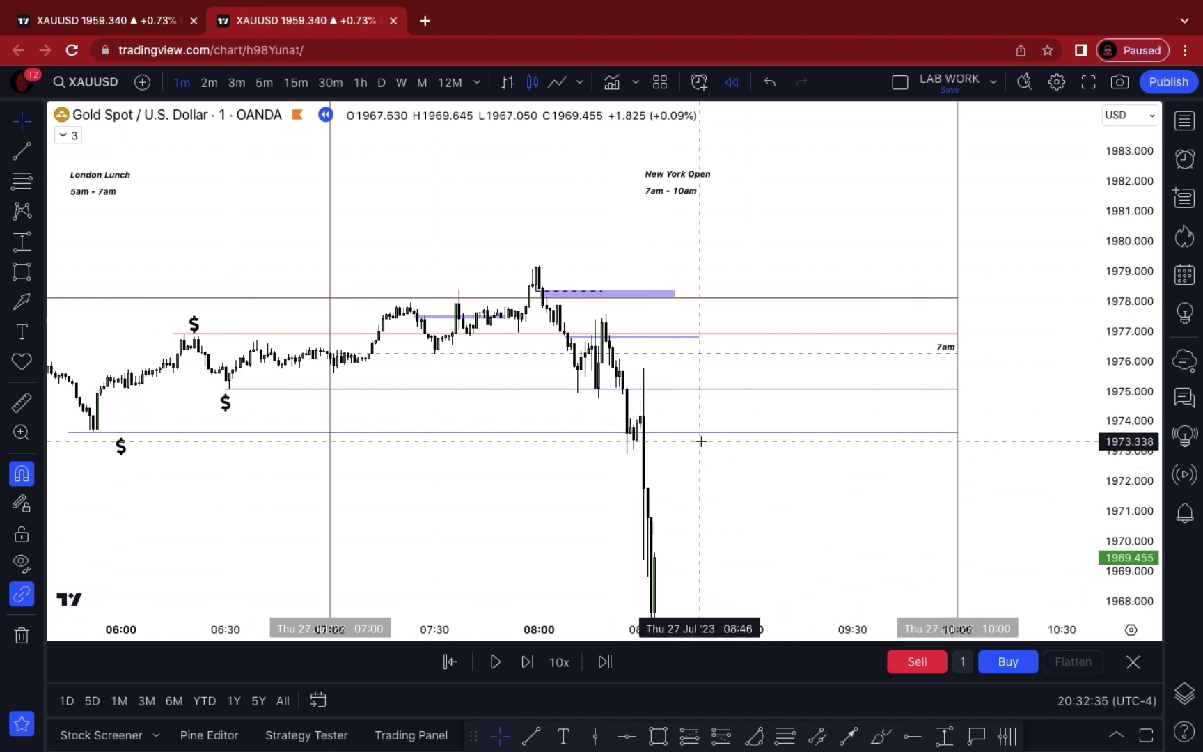
scroll(701, 439, down, 1)
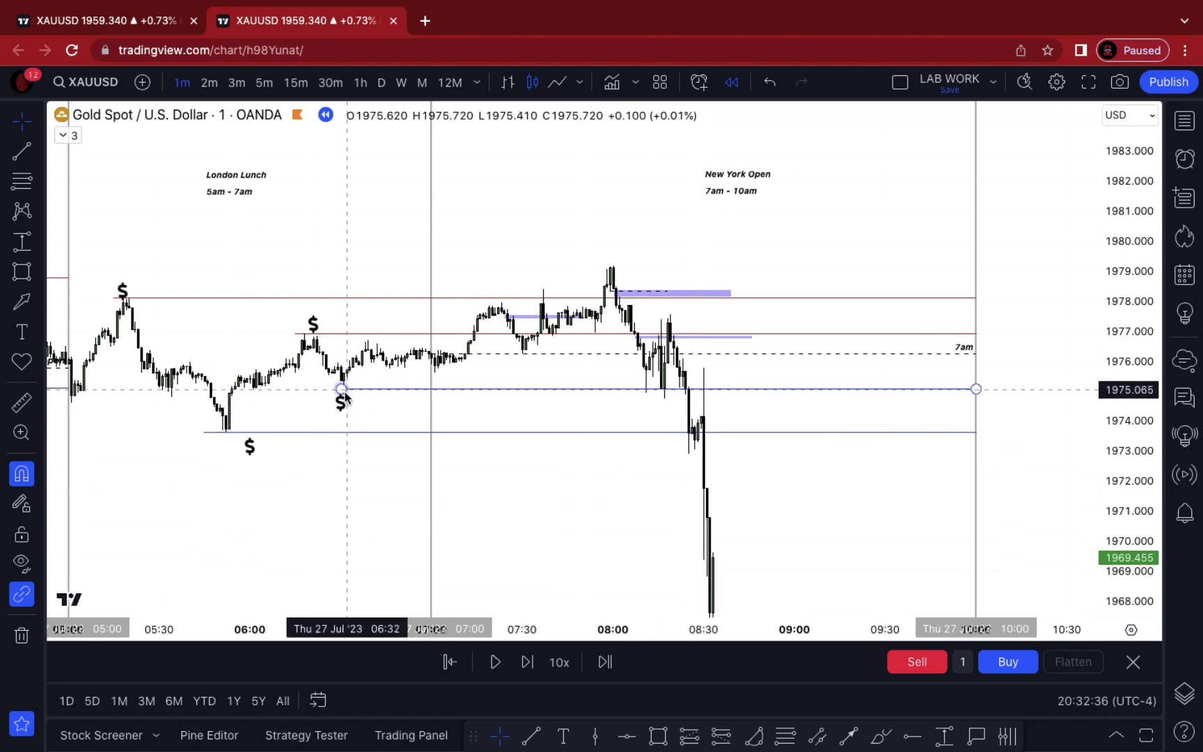
scroll(842, 458, down, 1)
scroll(839, 462, down, 1)
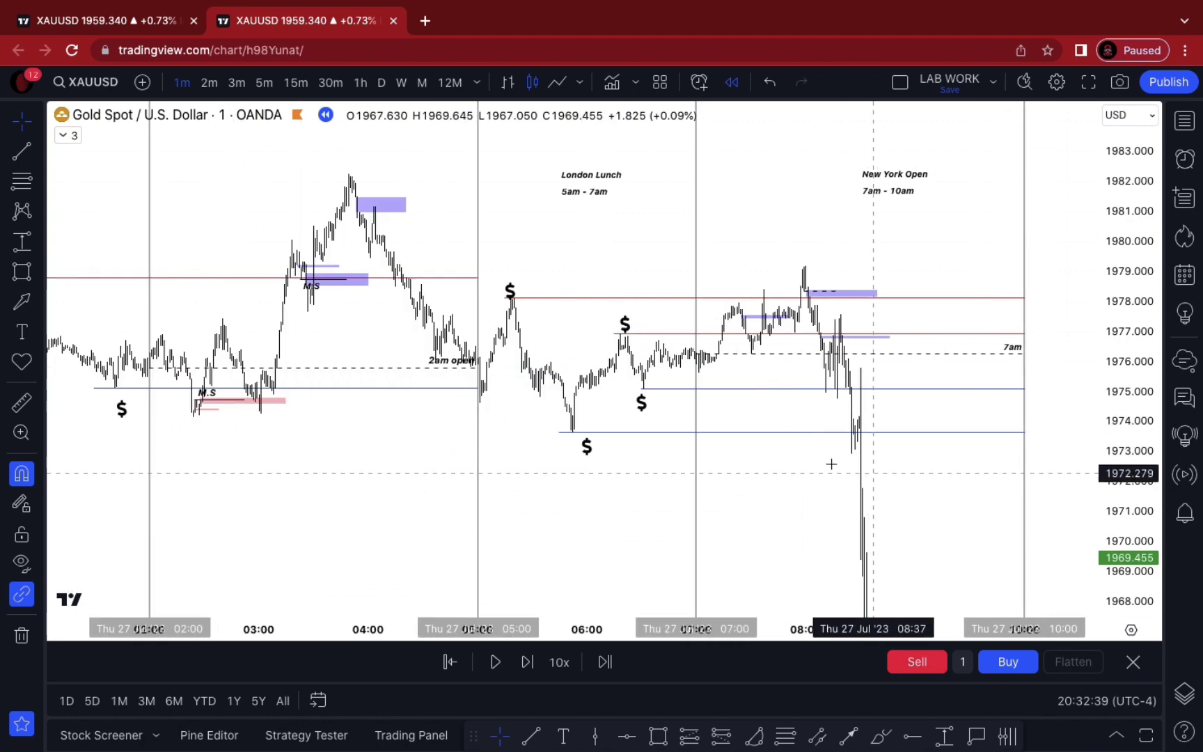
scroll(838, 461, up, 2)
drag(1155, 456, 1120, 542)
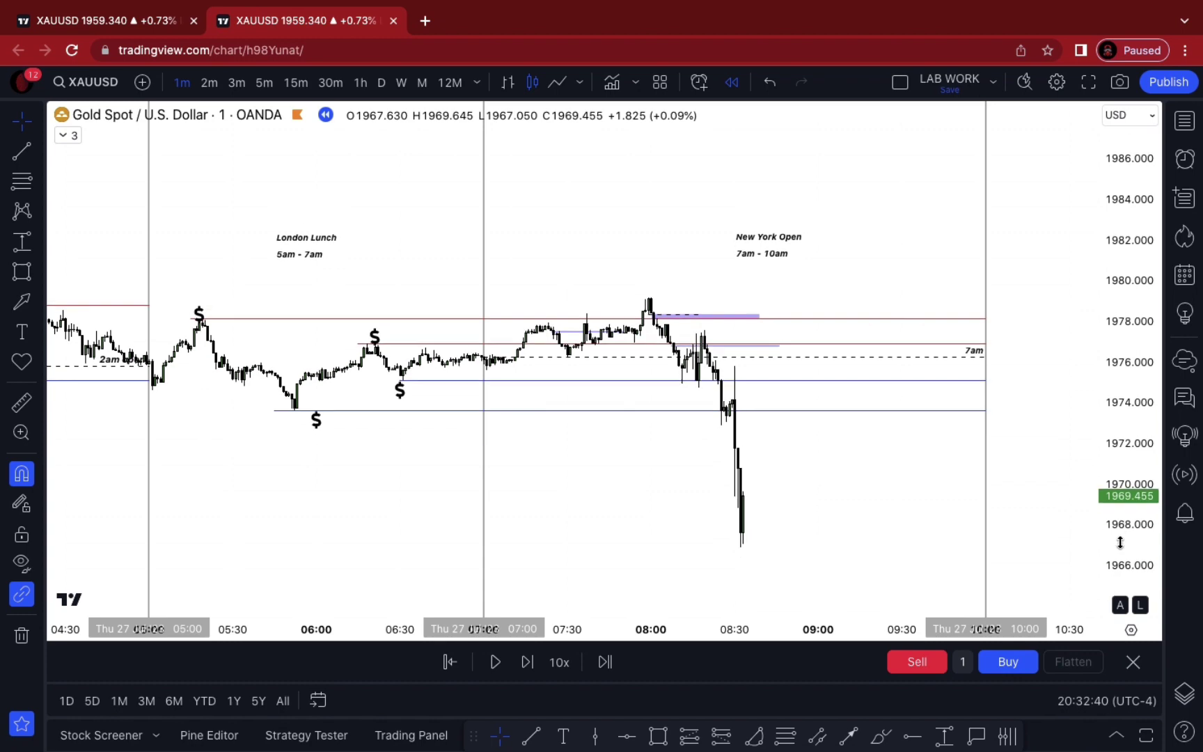
Step: Replay until gold falls to about 1950, then pause and show the London Lunch and New York Open labels
click(495, 661)
scroll(958, 469, down, 1)
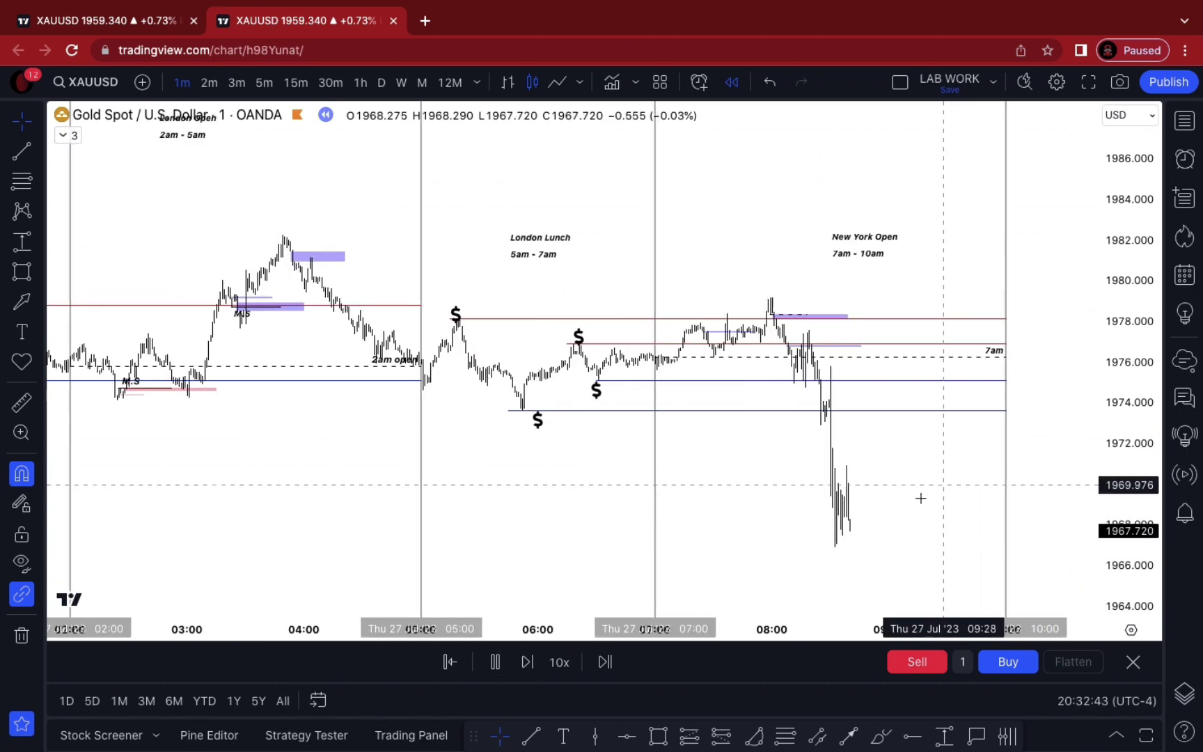
drag(918, 497, 771, 373)
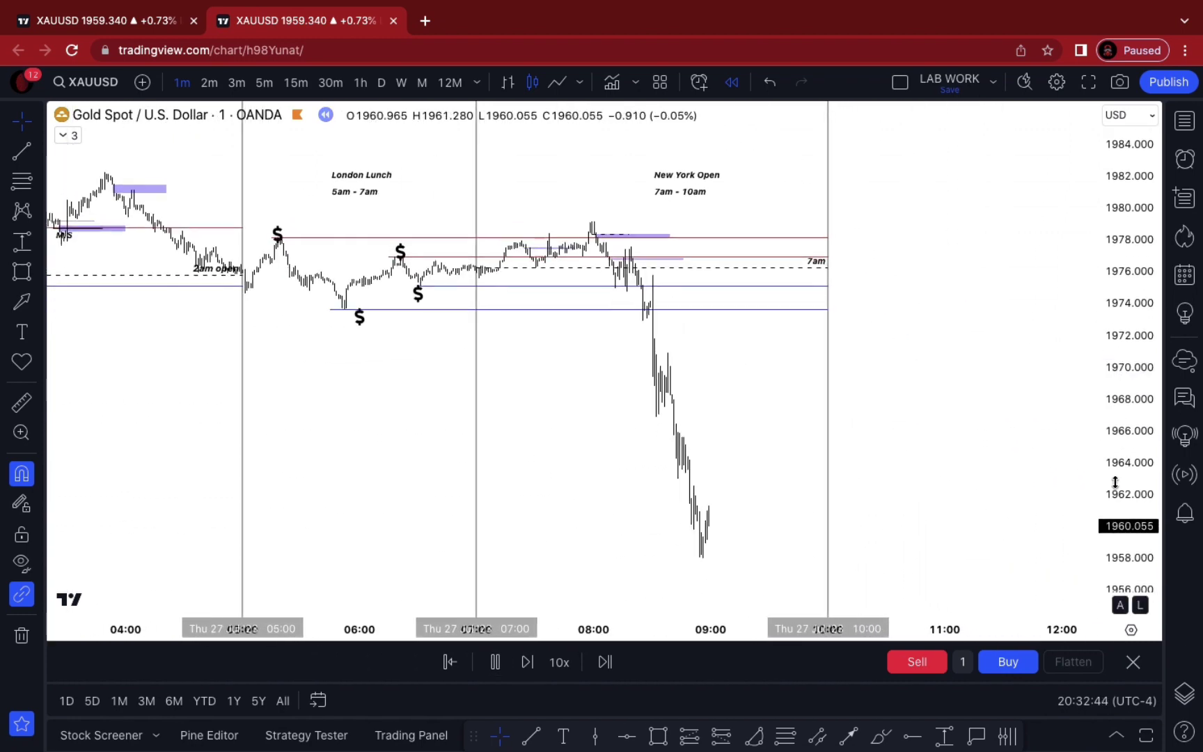
scroll(667, 402, up, 3)
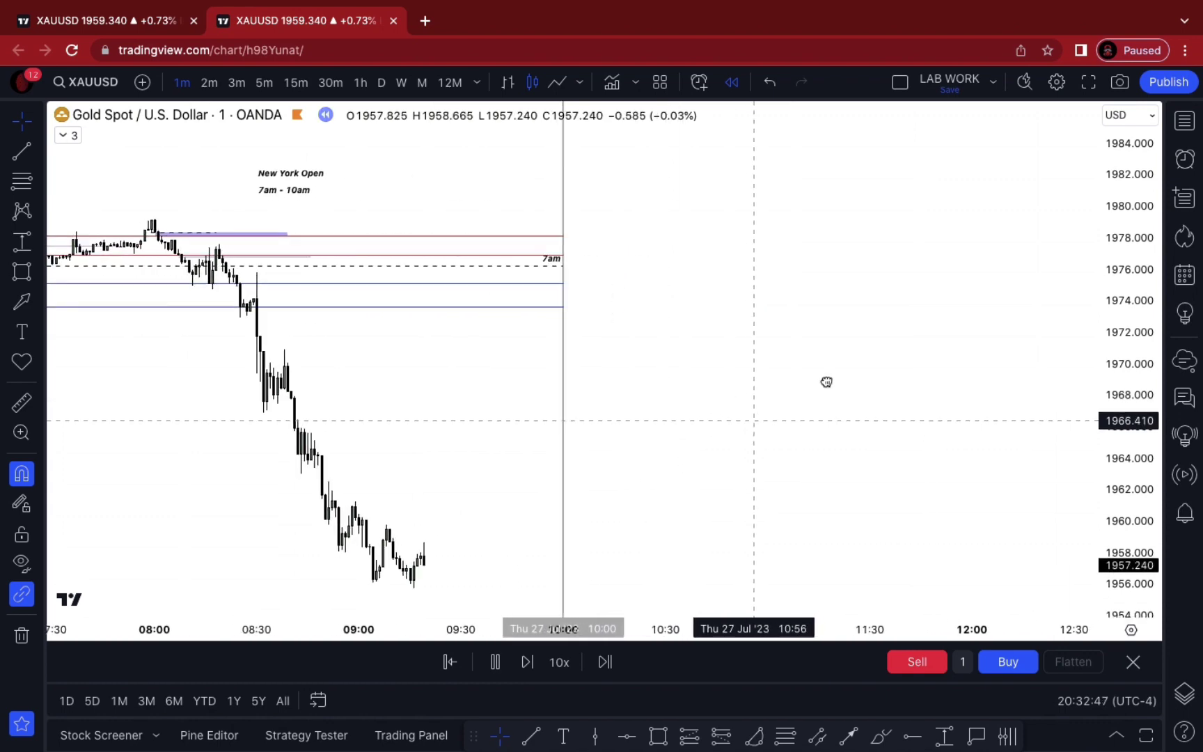
scroll(824, 382, left, 3)
scroll(561, 426, left, 5)
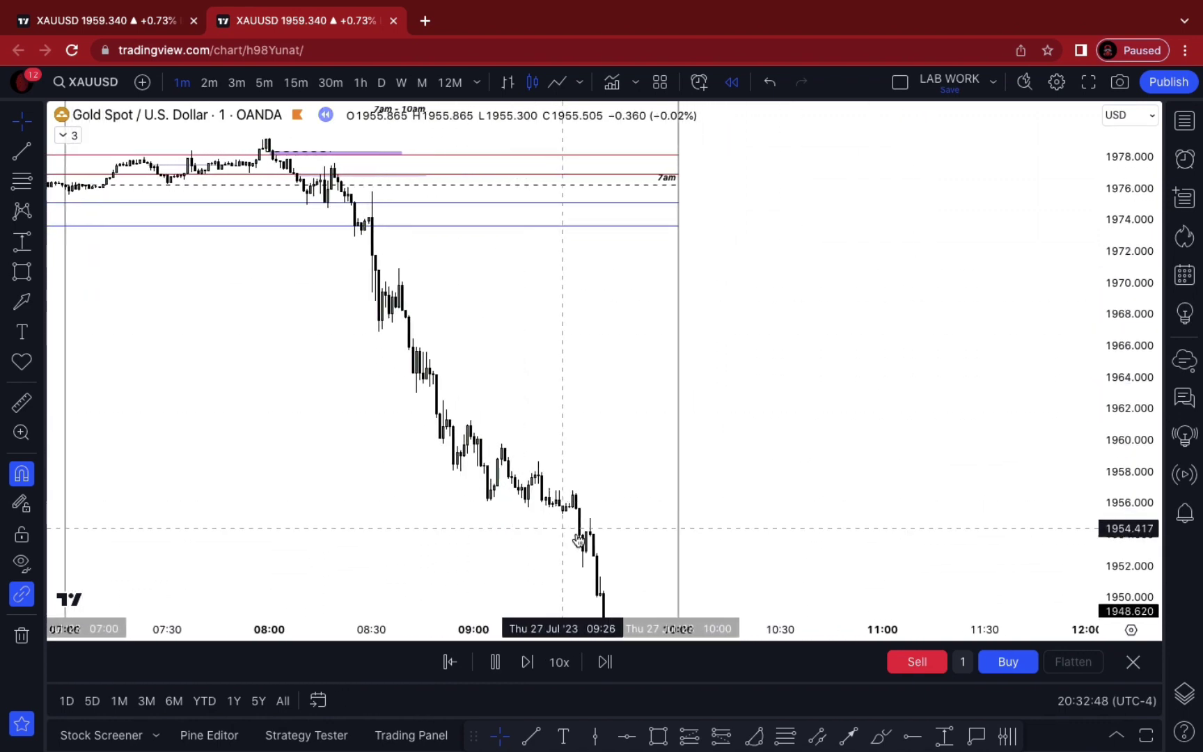
scroll(564, 427, down, 2)
scroll(565, 425, down, 2)
scroll(564, 419, left, 3)
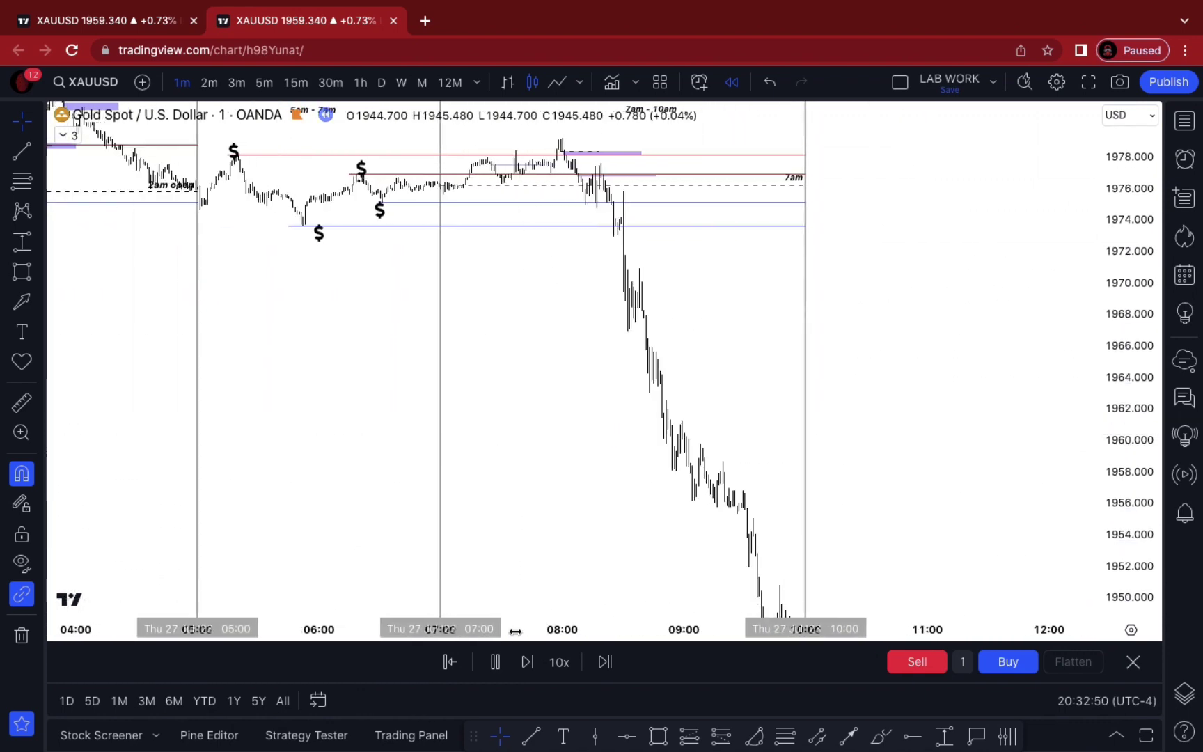
click(495, 661)
drag(661, 349, 775, 367)
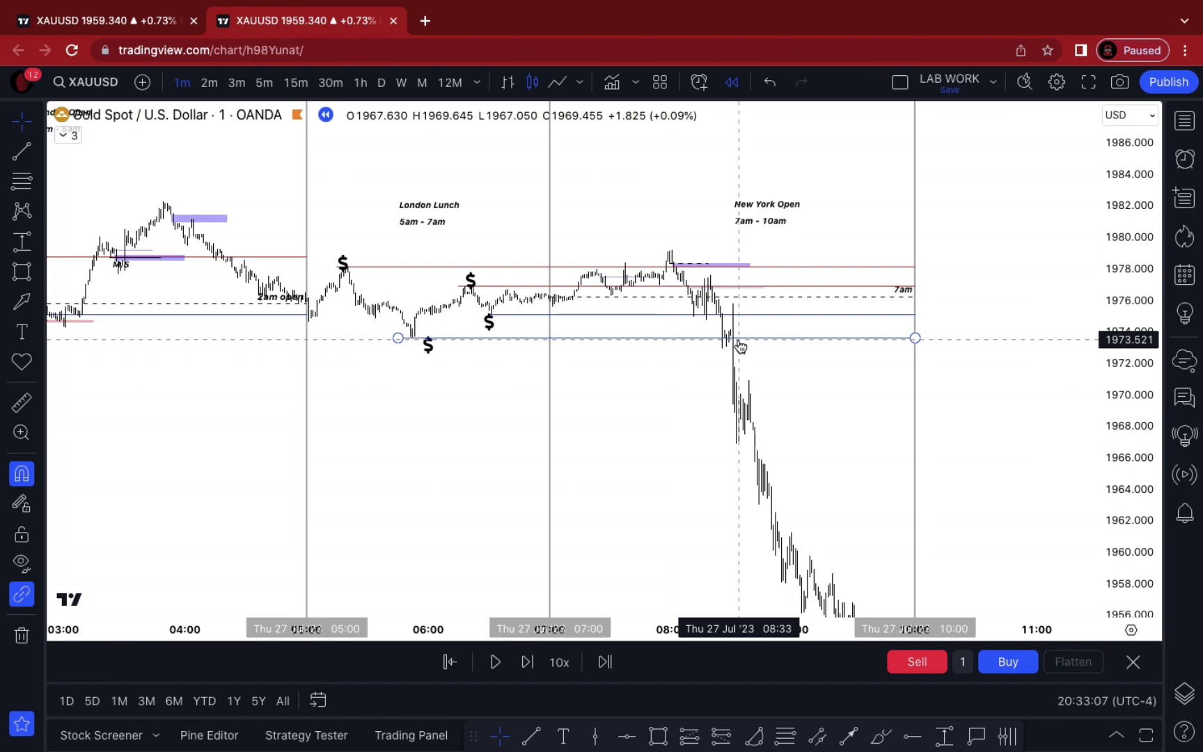
click(882, 738)
mouse_move(515, 300)
mouse_down()
mouse_move(648, 229)
mouse_move(658, 204)
mouse_move(656, 275)
mouse_move(705, 456)
mouse_move(854, 184)
mouse_up()
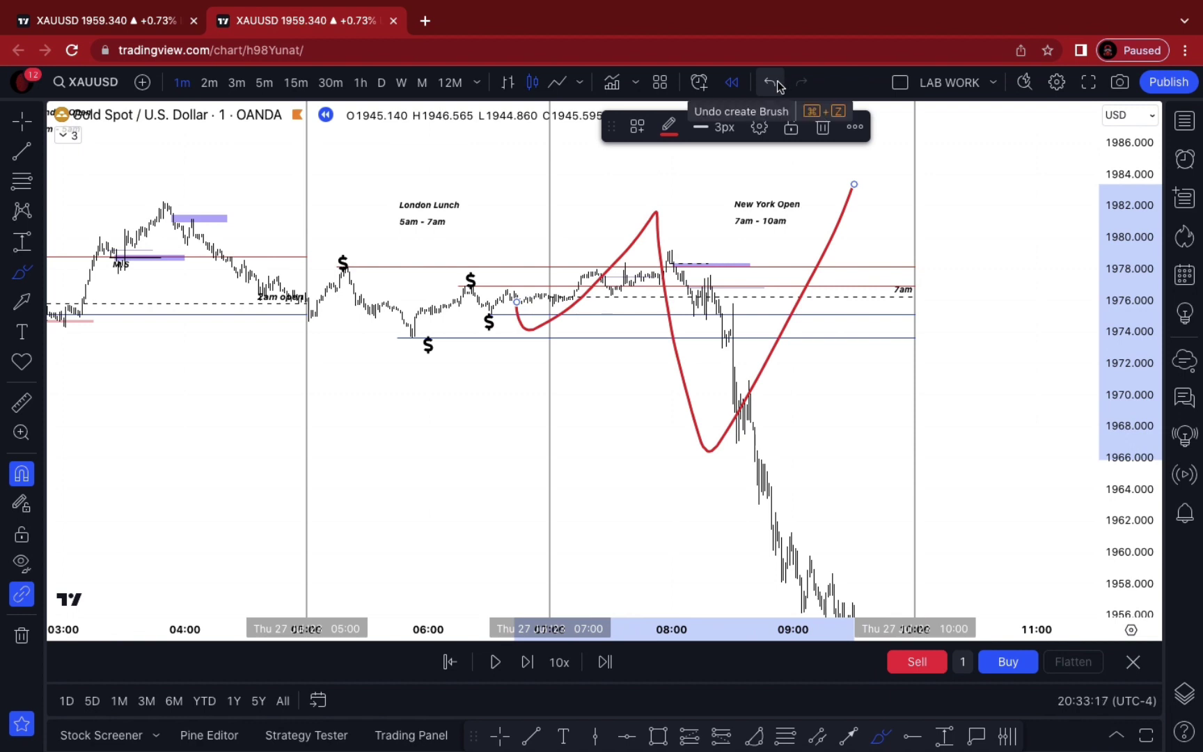
click(771, 83)
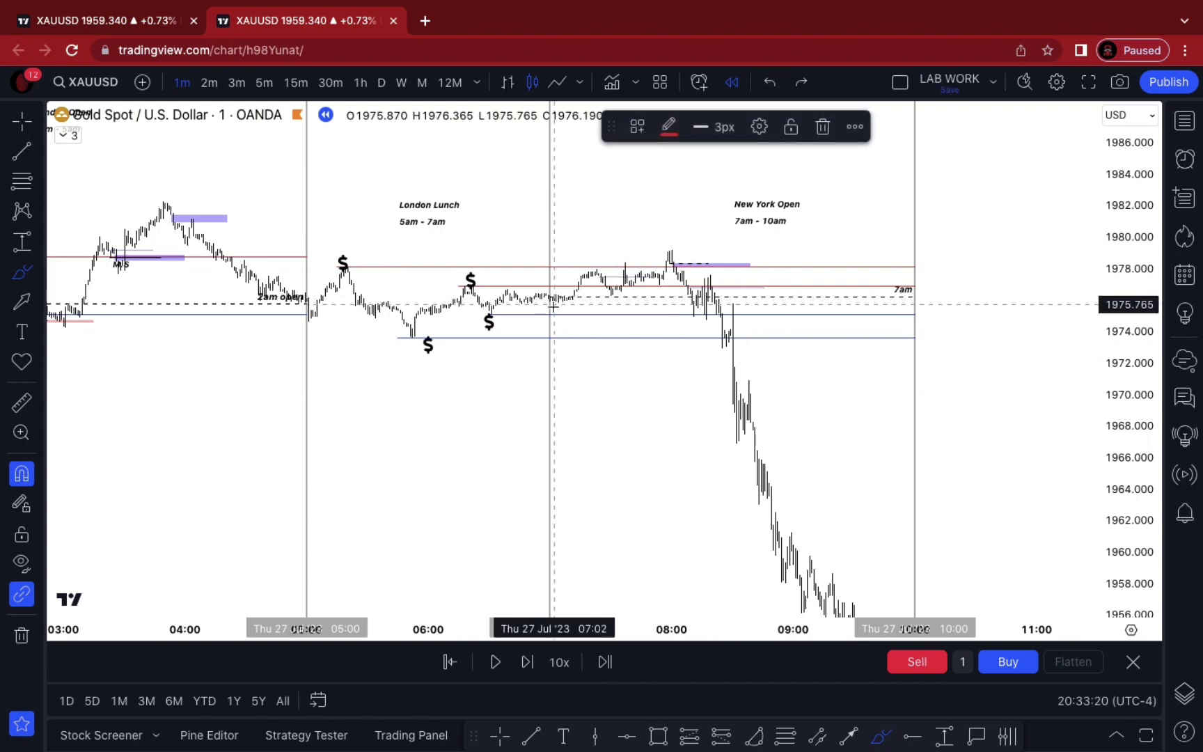
mouse_move(555, 304)
mouse_down()
mouse_move(677, 179)
mouse_move(857, 616)
mouse_up()
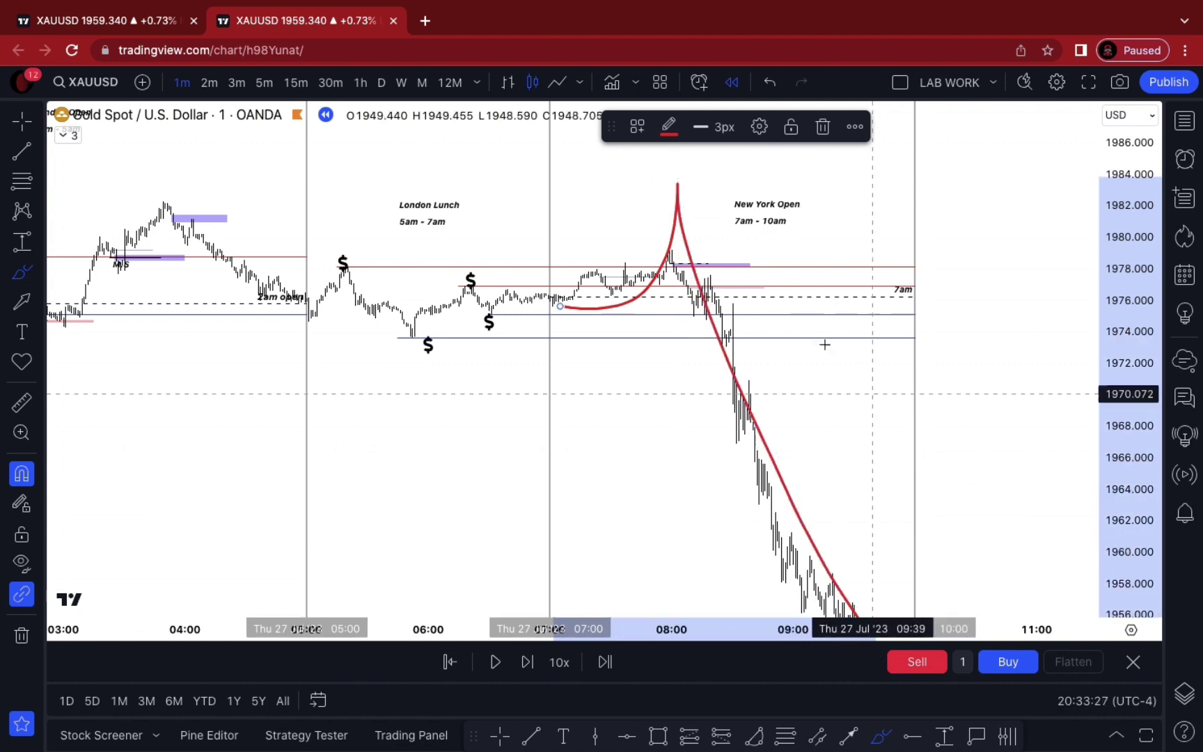
click(770, 82)
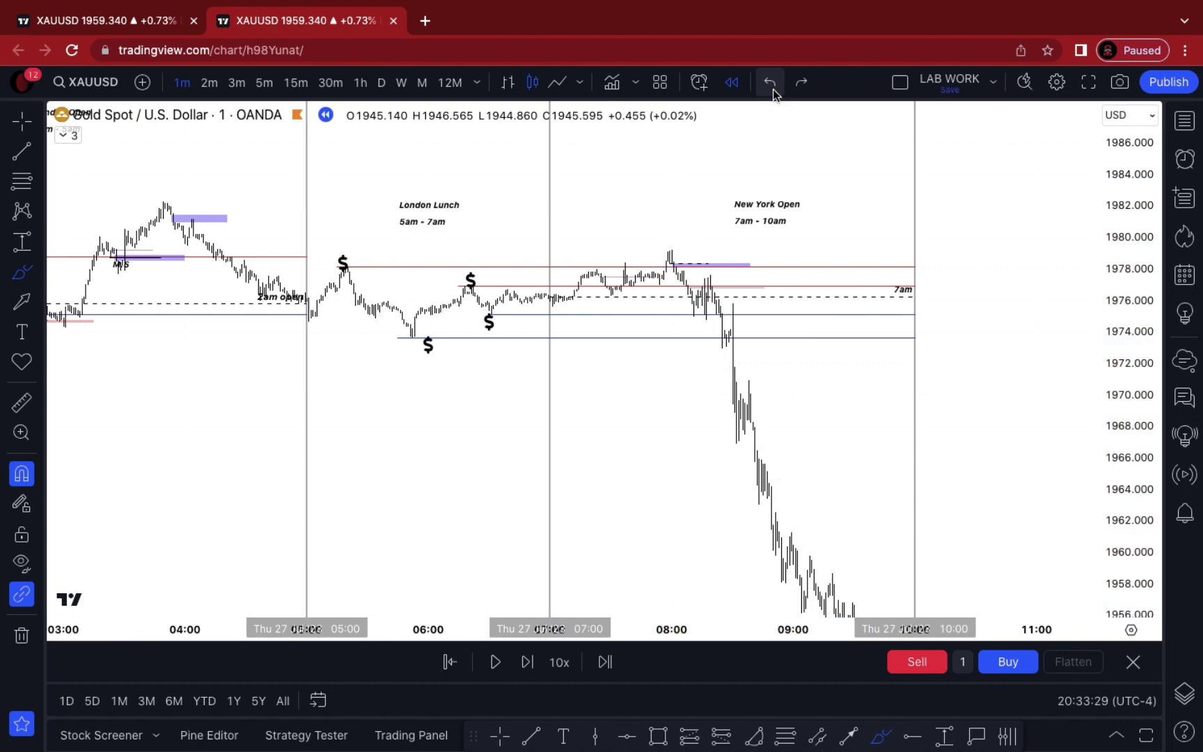
mouse_move(554, 304)
mouse_down()
mouse_move(665, 198)
mouse_move(709, 384)
mouse_move(773, 221)
mouse_up()
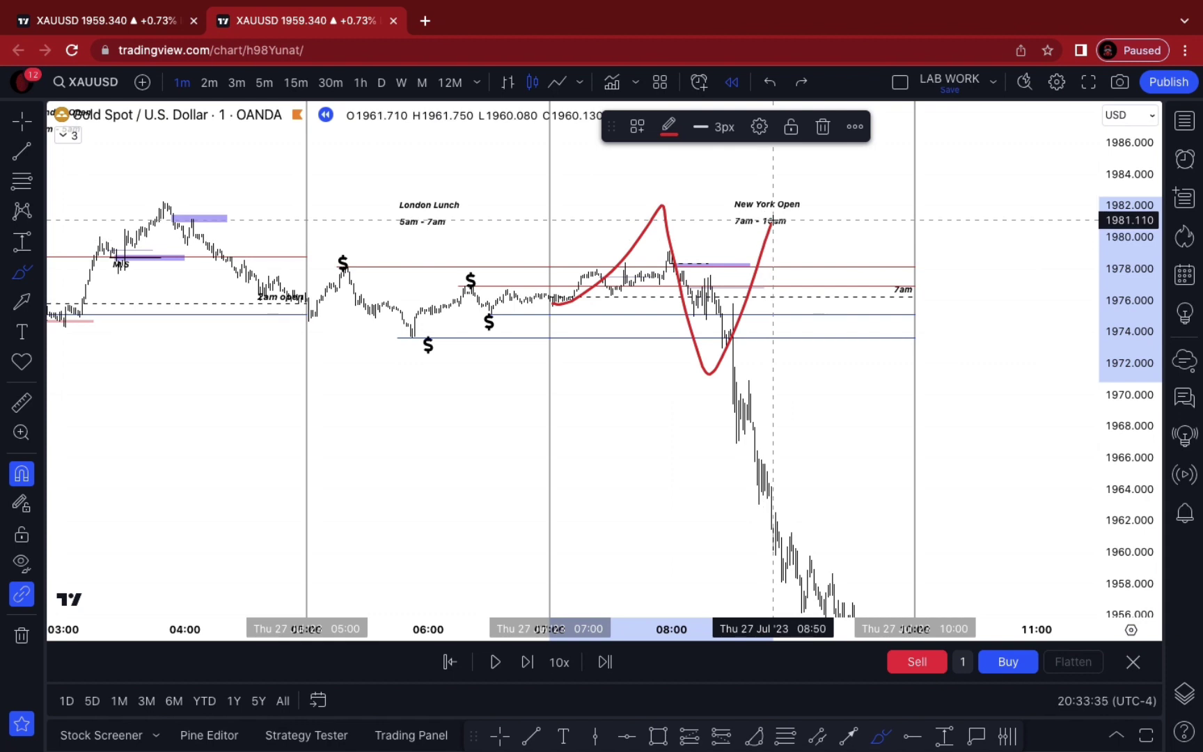
click(765, 85)
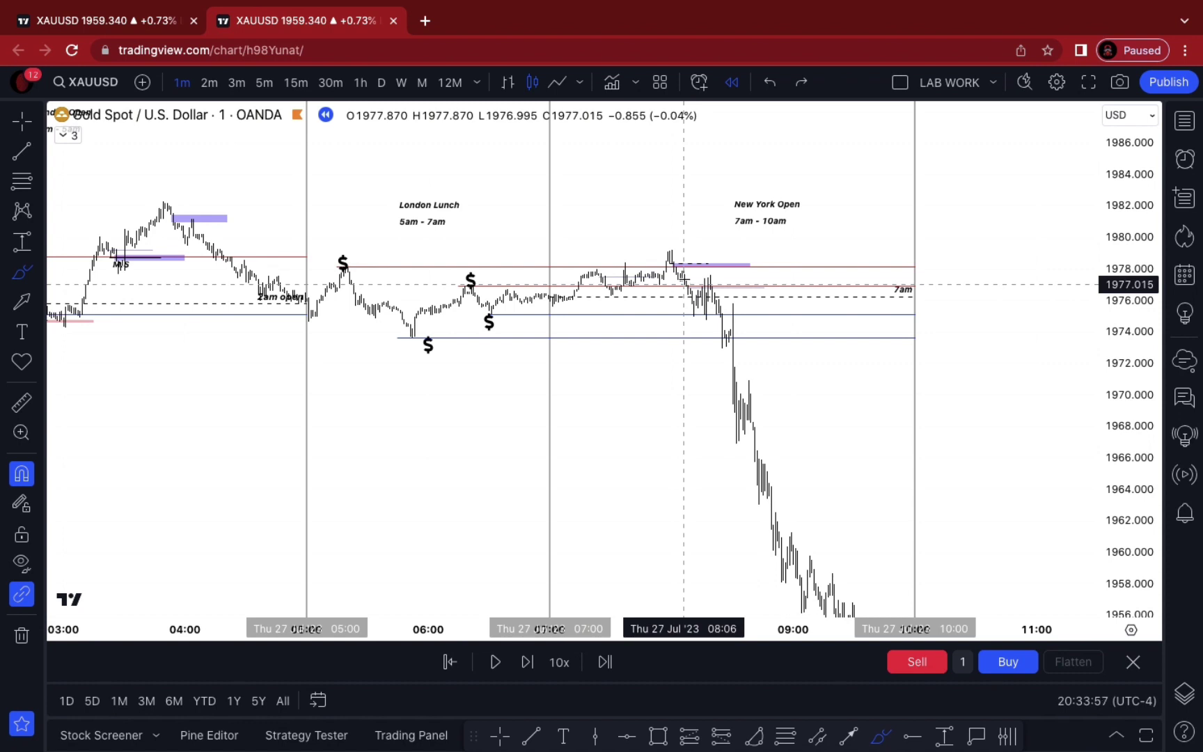
click(880, 735)
drag(670, 247, 653, 234)
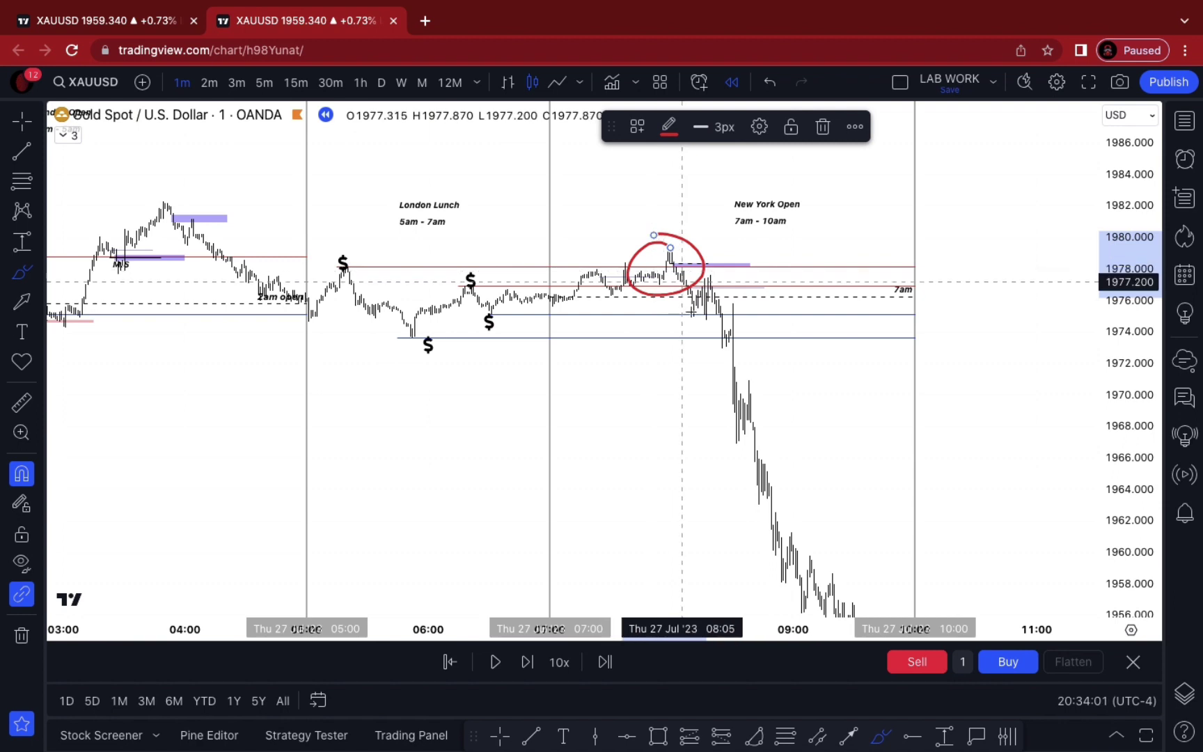
drag(731, 321, 727, 324)
mouse_move(807, 229)
mouse_down()
mouse_move(802, 284)
mouse_move(813, 222)
mouse_up()
mouse_move(852, 292)
mouse_down()
mouse_move(894, 303)
mouse_move(885, 310)
mouse_up()
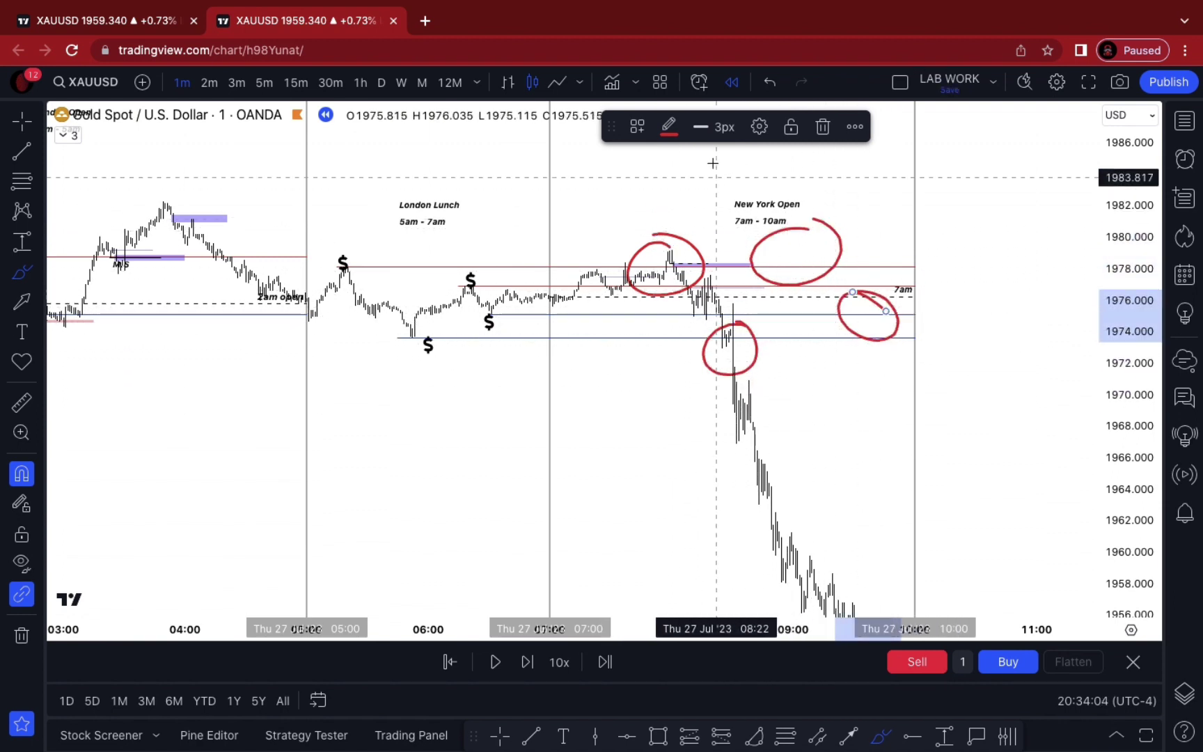
click(776, 91)
click(776, 91)
click(776, 90)
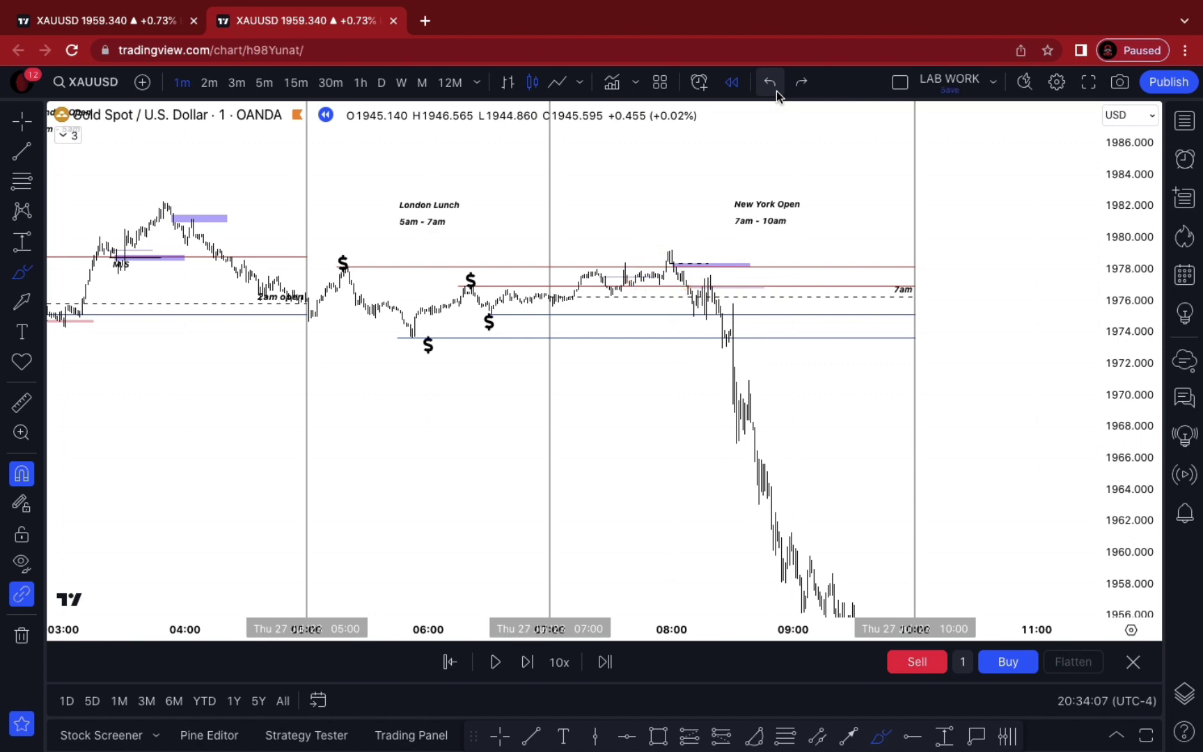
mouse_move(620, 201)
mouse_down()
mouse_move(671, 247)
mouse_move(625, 264)
mouse_move(785, 423)
mouse_up()
drag(798, 494, 838, 424)
click(777, 89)
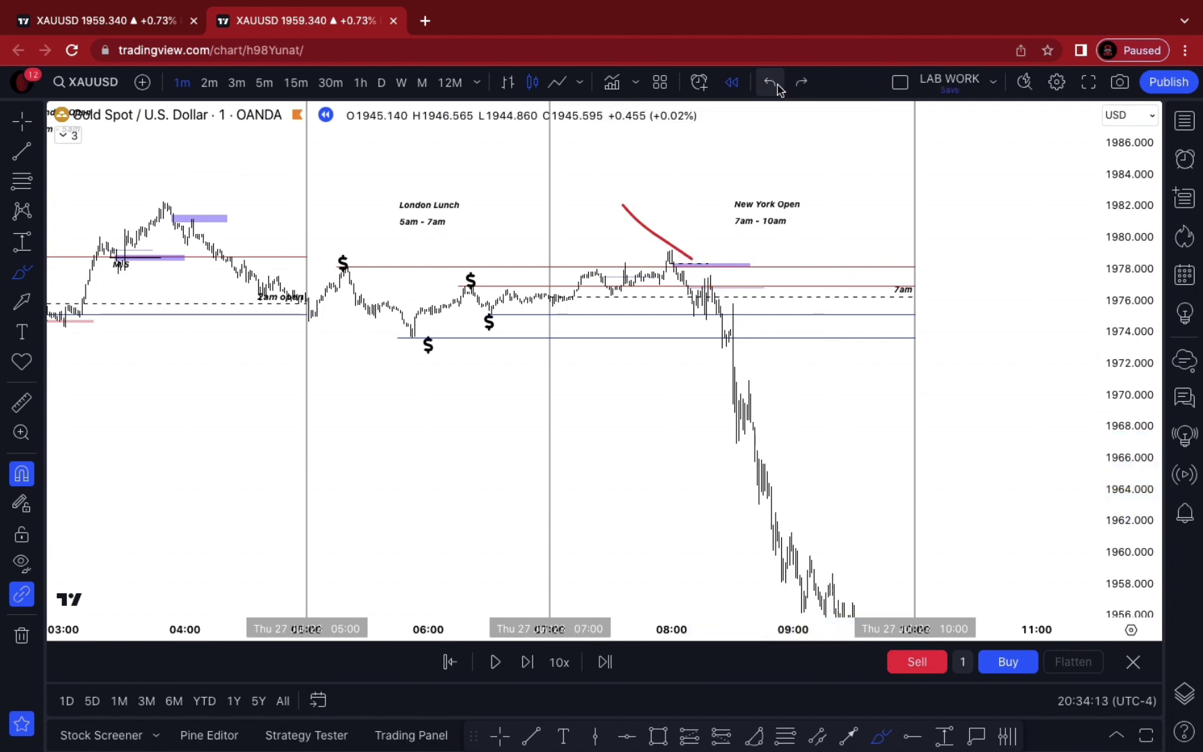